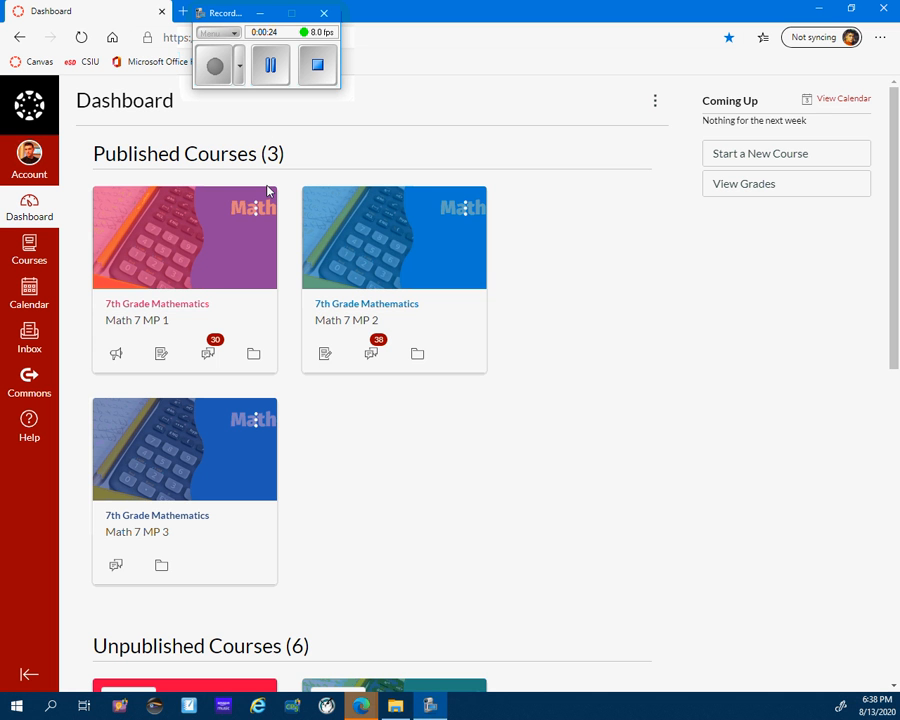
Look through the dashboard's courses and open the published Math 7 MP 1 course.
{"action": "scroll", "coordinate": [268, 191], "scroll_direction": "down", "scroll_amount": 5}
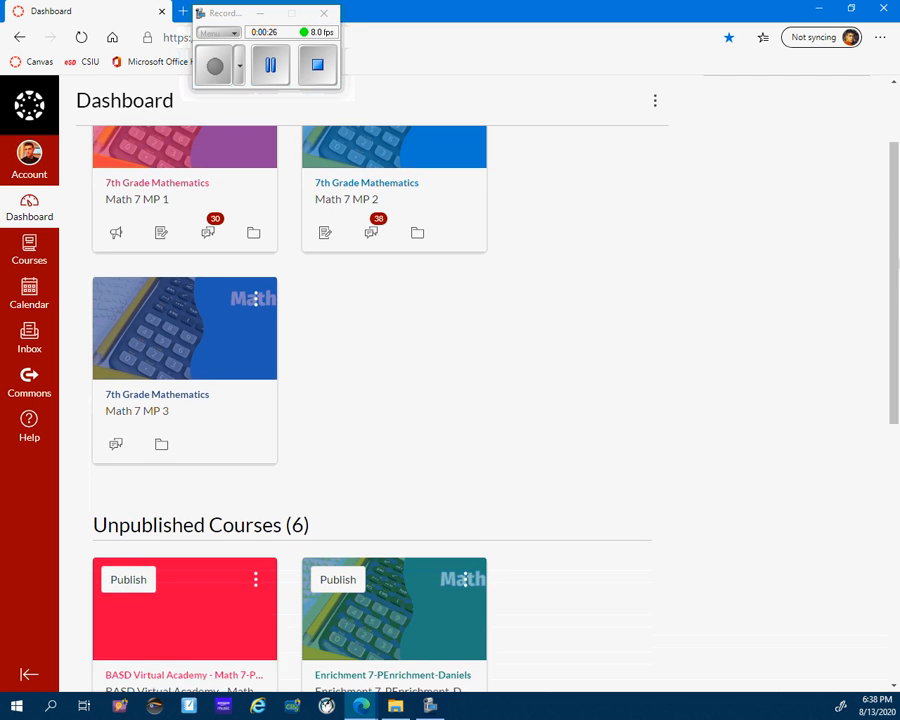
{"action": "scroll", "coordinate": [372, 408], "scroll_direction": "down", "scroll_amount": 1}
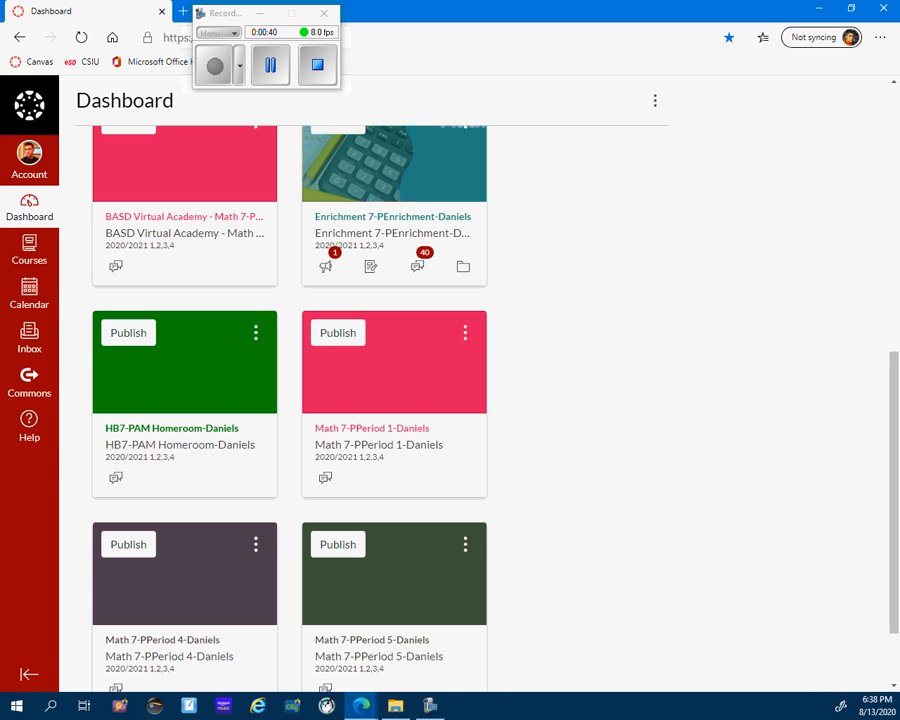
{"action": "scroll", "coordinate": [380, 400], "scroll_direction": "up", "scroll_amount": 5}
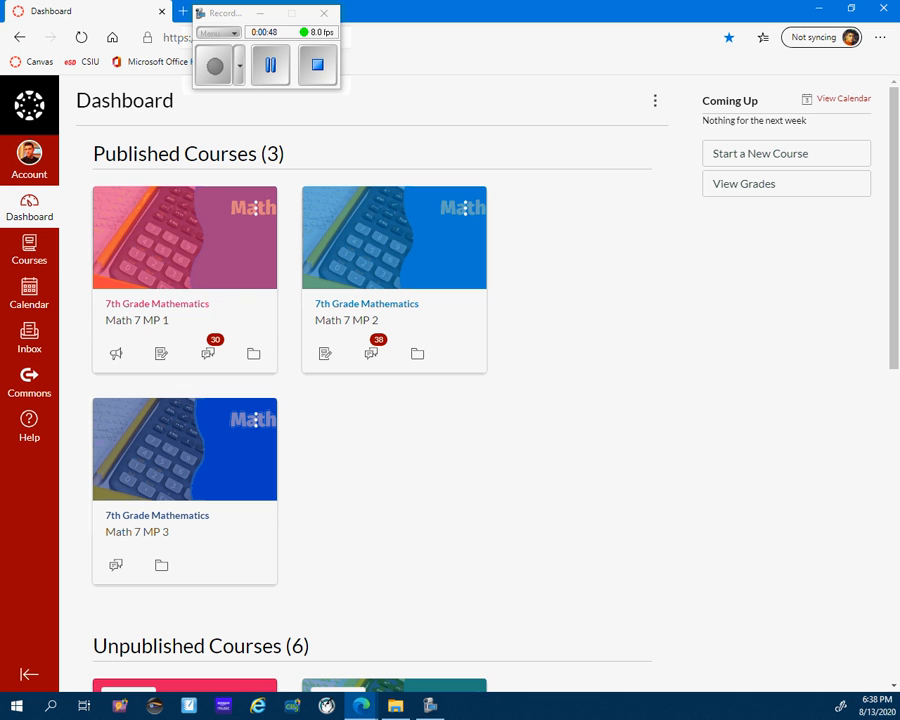
{"action": "left_click", "coordinate": [157, 303]}
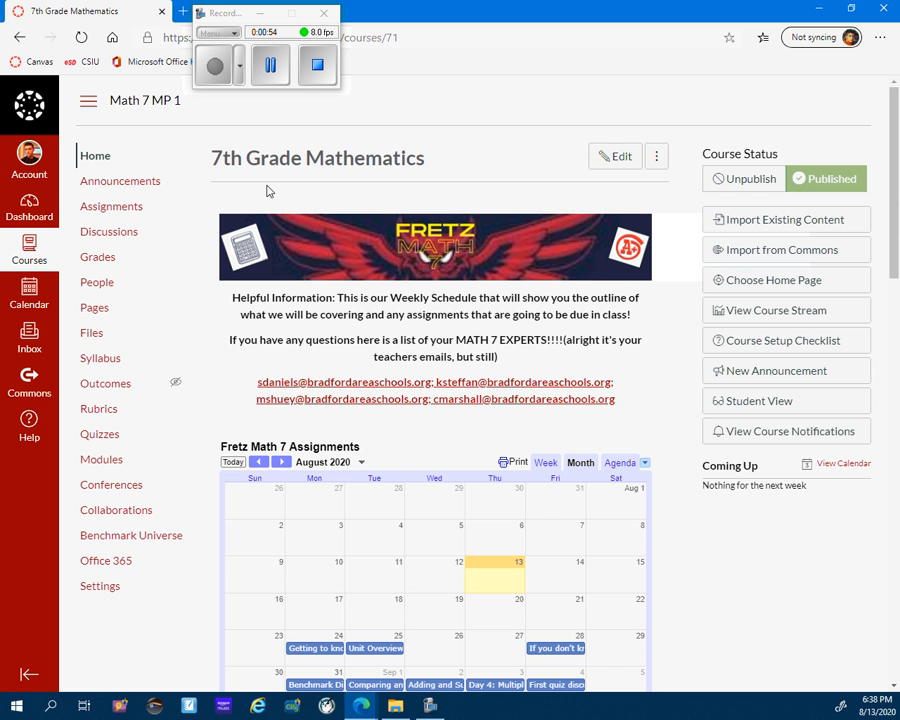
Open the settings of the Math 7 MP 1 course.
{"action": "scroll", "coordinate": [267, 191], "scroll_direction": "down", "scroll_amount": 1}
{"action": "scroll", "coordinate": [435, 400], "scroll_direction": "down", "scroll_amount": 5}
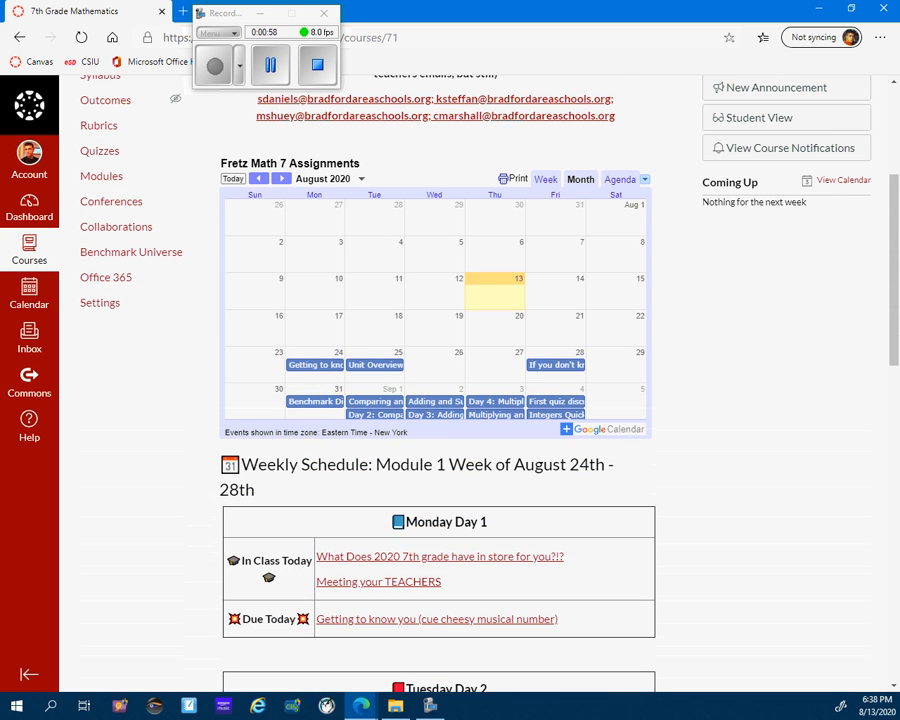
{"action": "mouse_move", "coordinate": [80, 287]}
{"action": "left_mouse_down"}
{"action": "mouse_move", "coordinate": [137, 291]}
{"action": "mouse_move", "coordinate": [108, 345]}
{"action": "mouse_move", "coordinate": [108, 278]}
{"action": "mouse_move", "coordinate": [95, 348]}
{"action": "mouse_move", "coordinate": [113, 280]}
{"action": "left_mouse_up"}
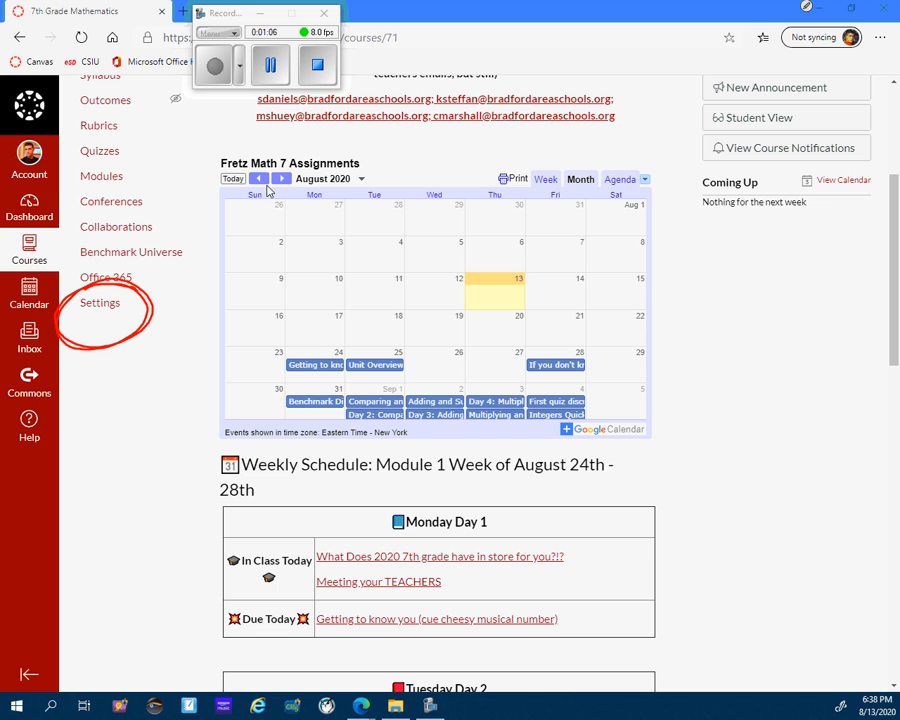
{"action": "left_click", "coordinate": [100, 302]}
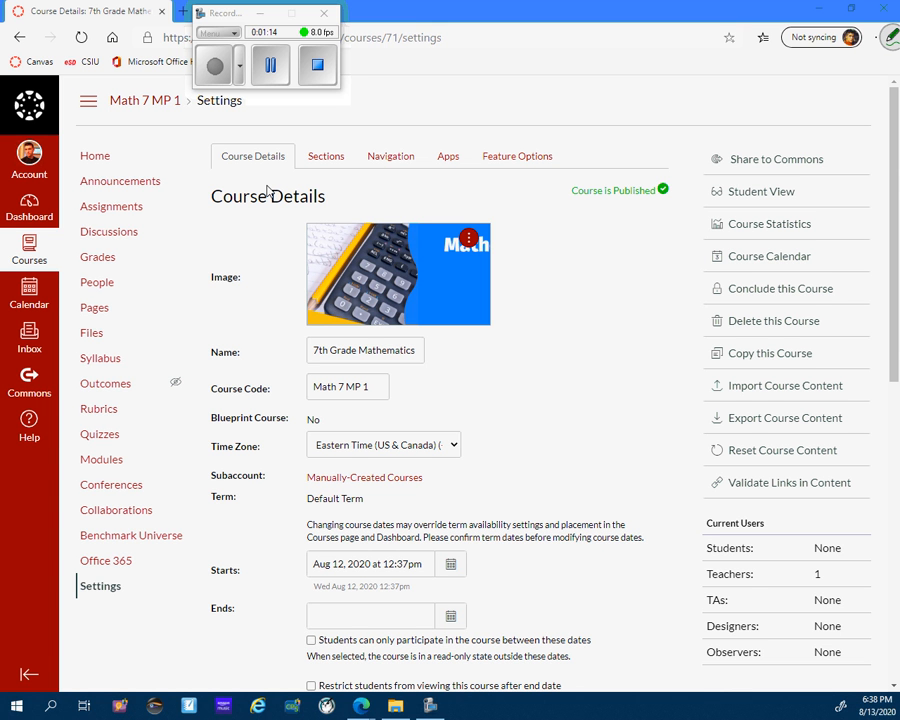
Create a content export of type Course for Math 7 MP 1 and download the newest export file.
{"action": "mouse_move", "coordinate": [742, 397]}
{"action": "left_mouse_down"}
{"action": "mouse_move", "coordinate": [693, 417]}
{"action": "mouse_move", "coordinate": [832, 431]}
{"action": "mouse_move", "coordinate": [768, 398]}
{"action": "mouse_move", "coordinate": [700, 402]}
{"action": "left_mouse_up"}
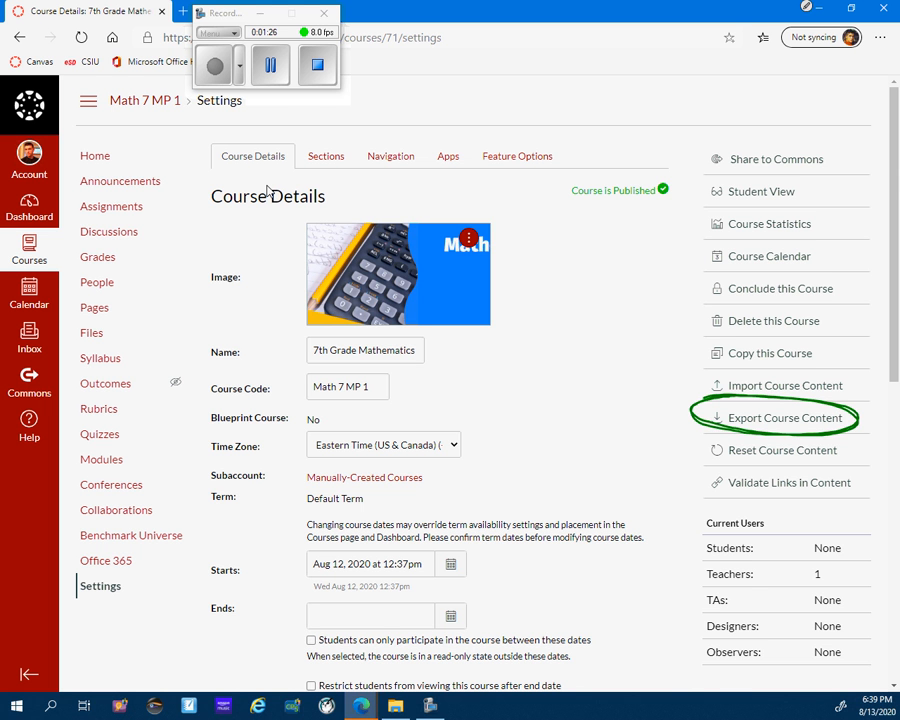
{"action": "left_click", "coordinate": [785, 418]}
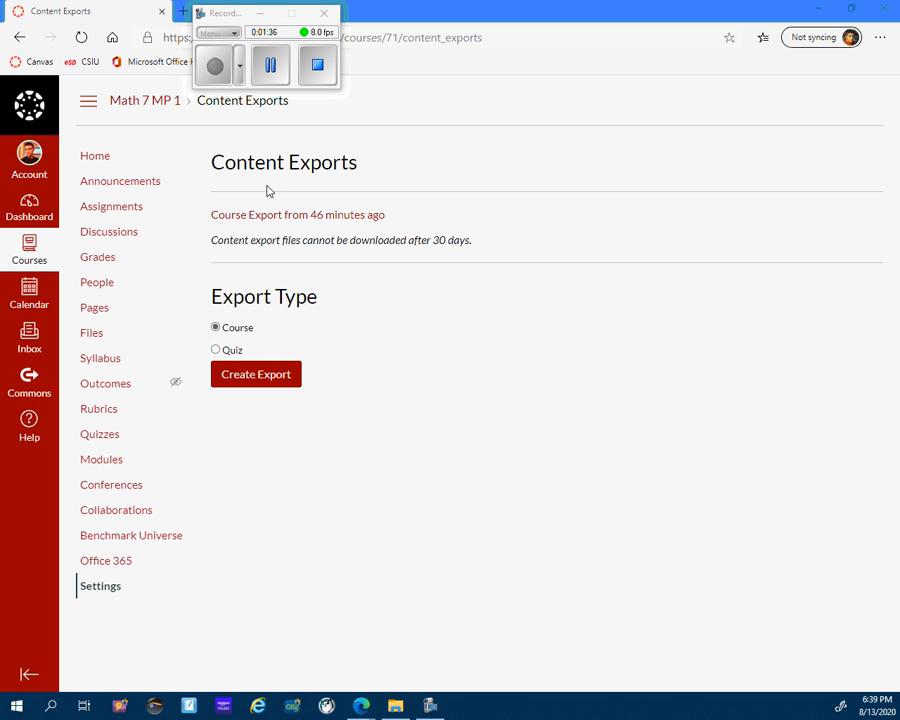
{"action": "left_click", "coordinate": [256, 374]}
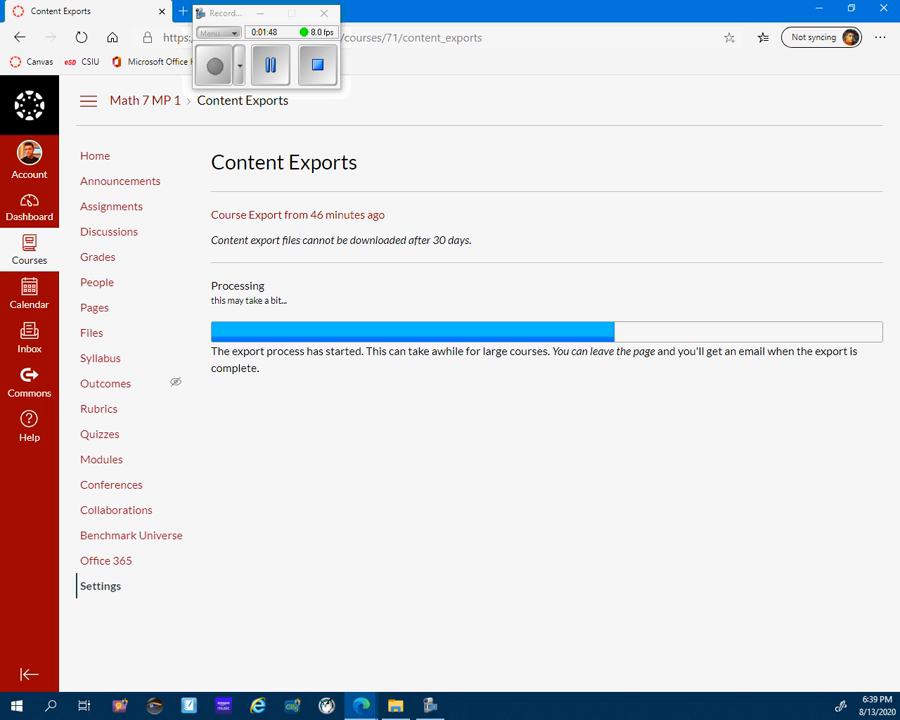
{"action": "left_click", "coordinate": [215, 68]}
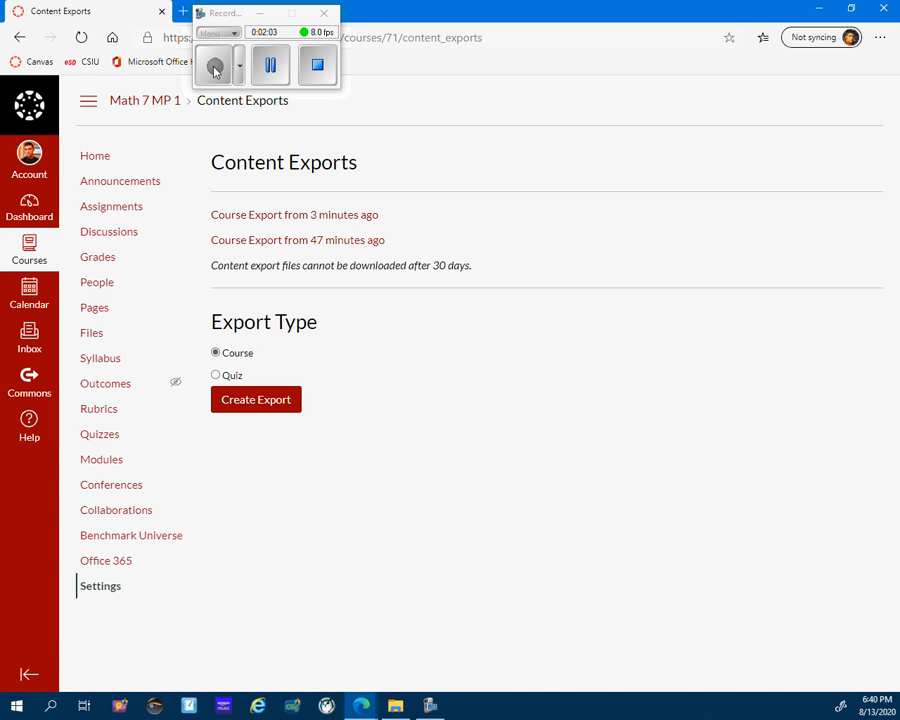
{"action": "left_click", "coordinate": [294, 215]}
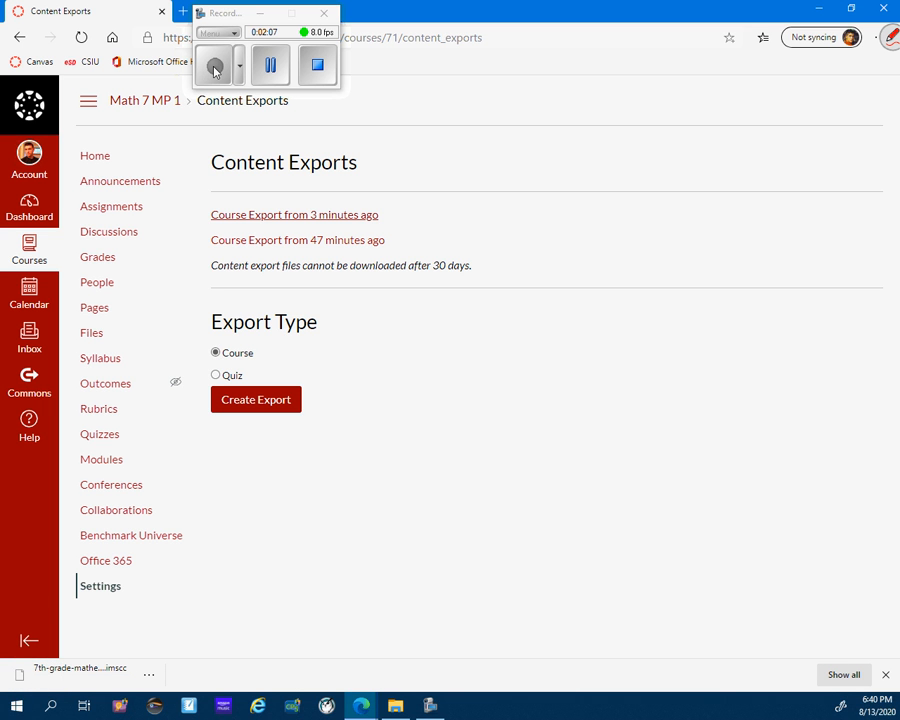
{"action": "mouse_move", "coordinate": [197, 214]}
{"action": "left_mouse_down"}
{"action": "mouse_move", "coordinate": [182, 615]}
{"action": "mouse_move", "coordinate": [128, 655]}
{"action": "mouse_move", "coordinate": [142, 648]}
{"action": "left_mouse_up"}
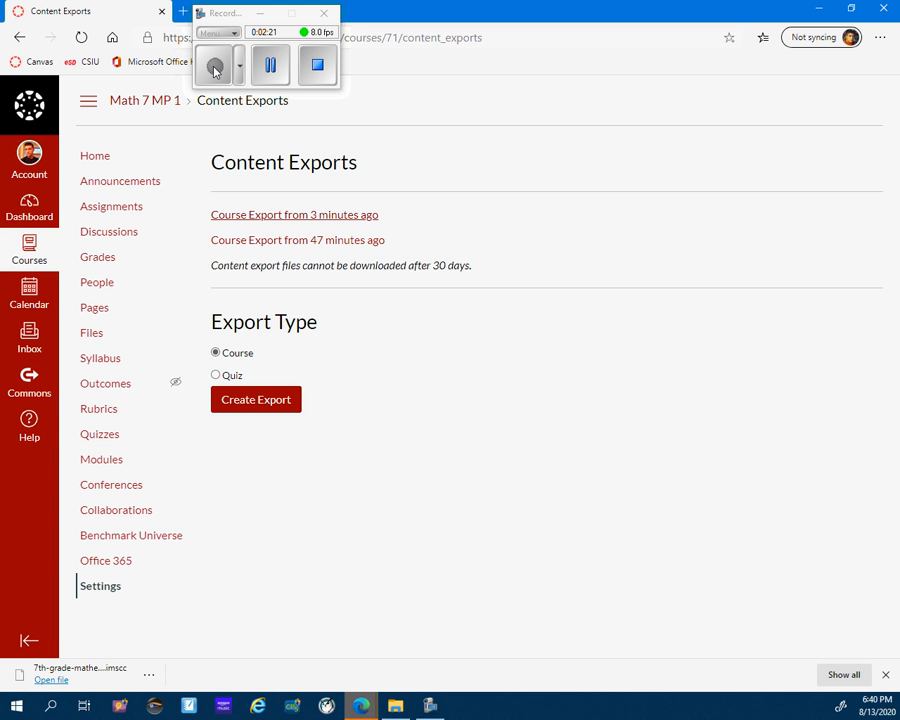
Return to the dashboard and open the unpublished HB7-PAM Homeroom course.
{"action": "left_click", "coordinate": [29, 207]}
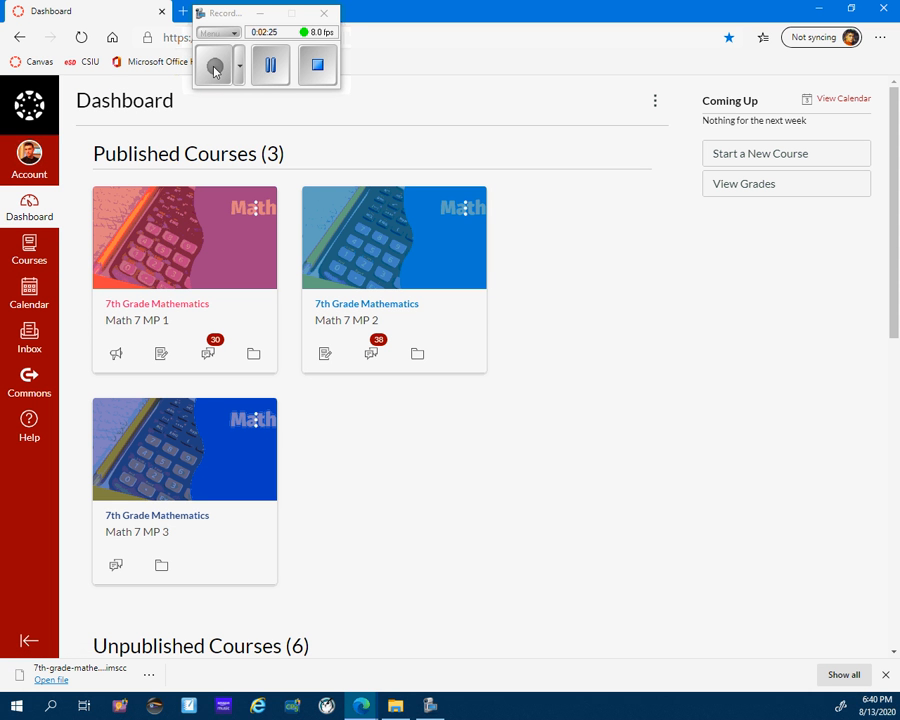
{"action": "scroll", "coordinate": [360, 370], "scroll_direction": "down", "scroll_amount": 4}
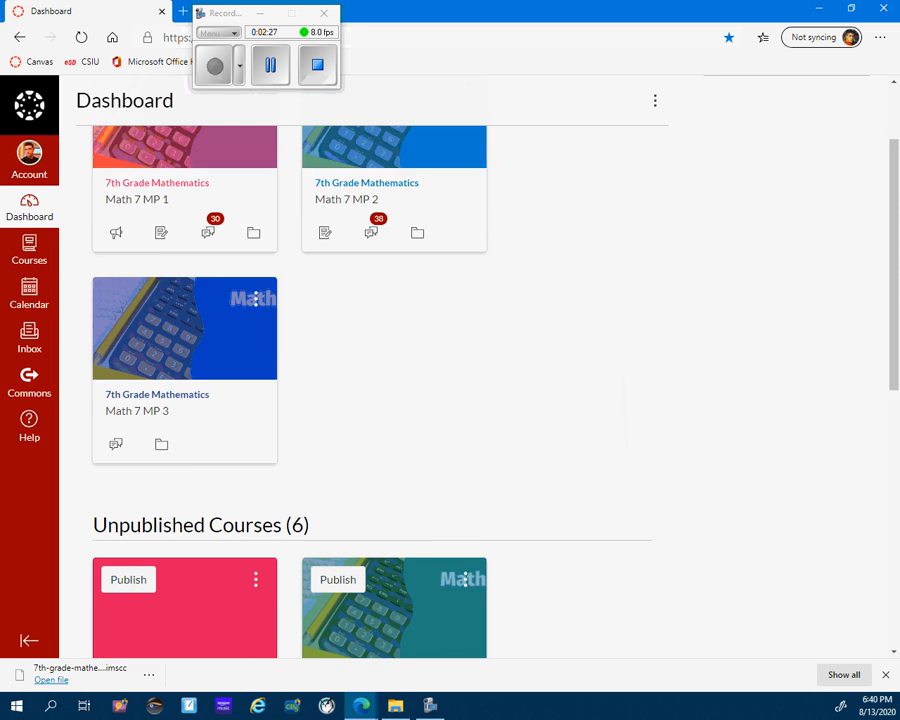
{"action": "scroll", "coordinate": [360, 370], "scroll_direction": "down", "scroll_amount": 1}
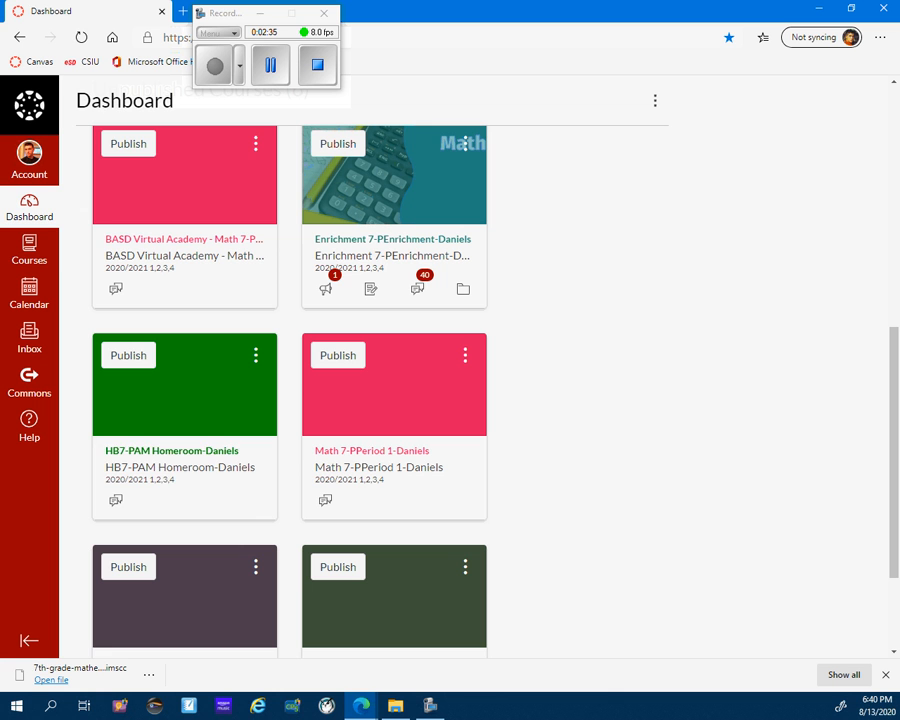
{"action": "left_click", "coordinate": [165, 451]}
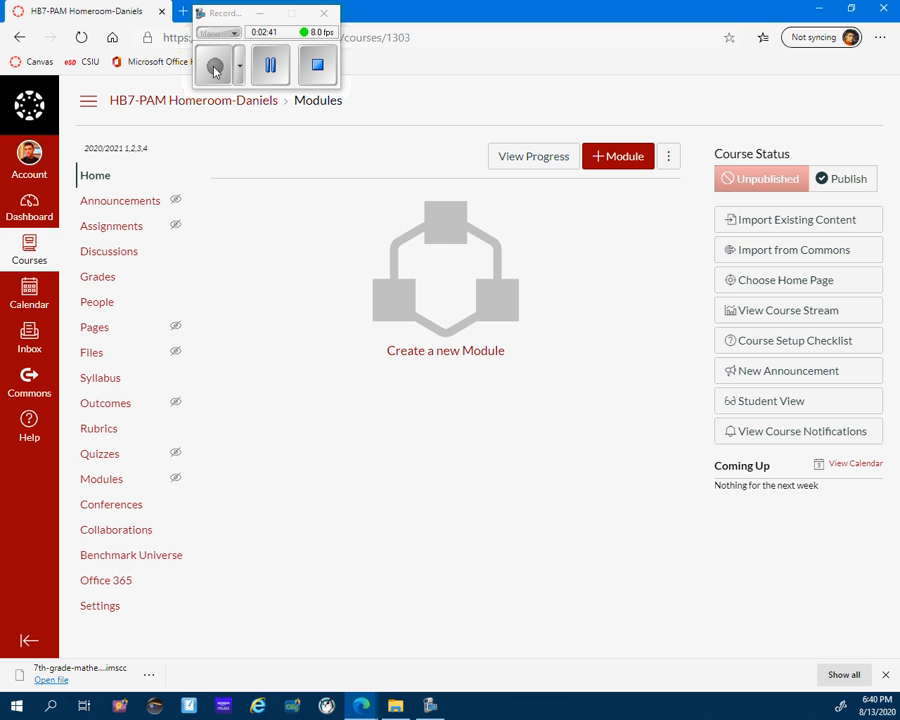
Start importing existing content into the homeroom course.
{"action": "left_click_drag", "start_coordinate": [166, 574], "coordinate": [124, 606]}
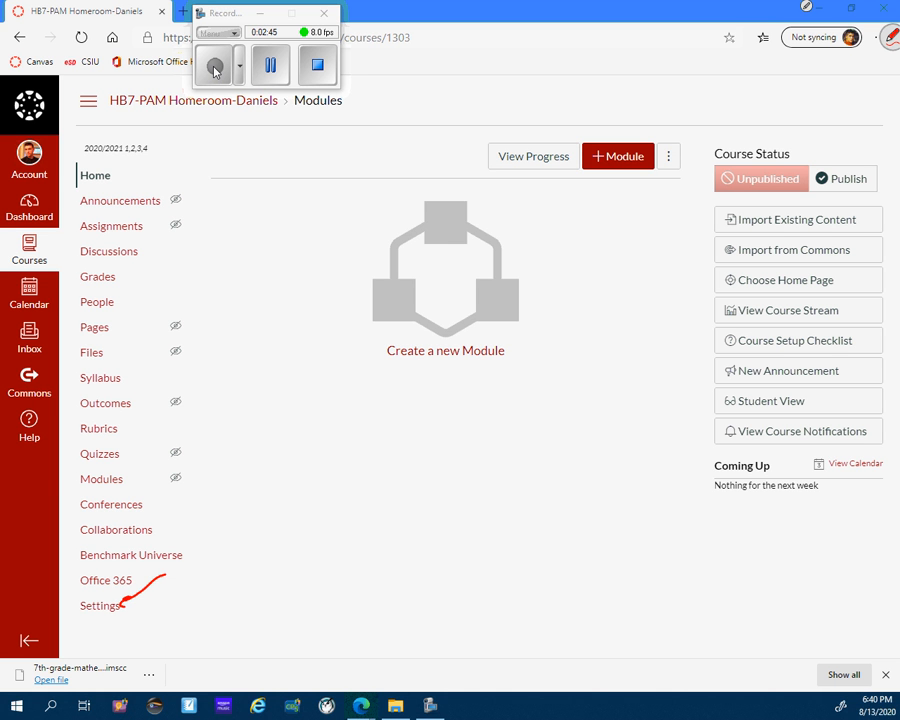
{"action": "left_click_drag", "start_coordinate": [183, 586], "coordinate": [141, 617]}
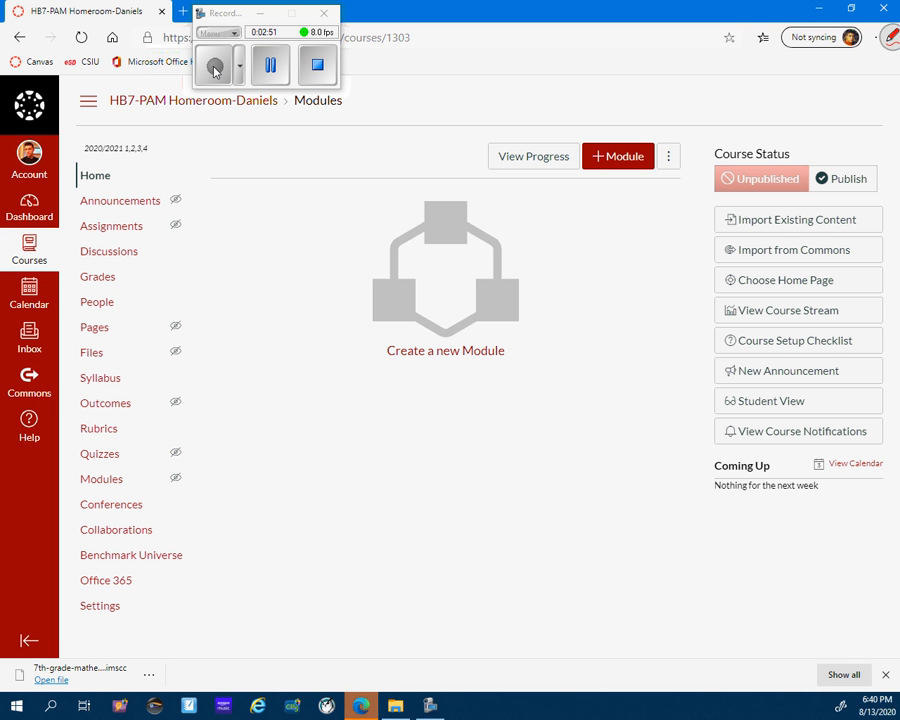
{"action": "left_click_drag", "start_coordinate": [636, 216], "coordinate": [697, 220]}
{"action": "mouse_move", "coordinate": [683, 213]}
{"action": "left_mouse_down"}
{"action": "mouse_move", "coordinate": [698, 223]}
{"action": "mouse_move", "coordinate": [681, 235]}
{"action": "left_mouse_up"}
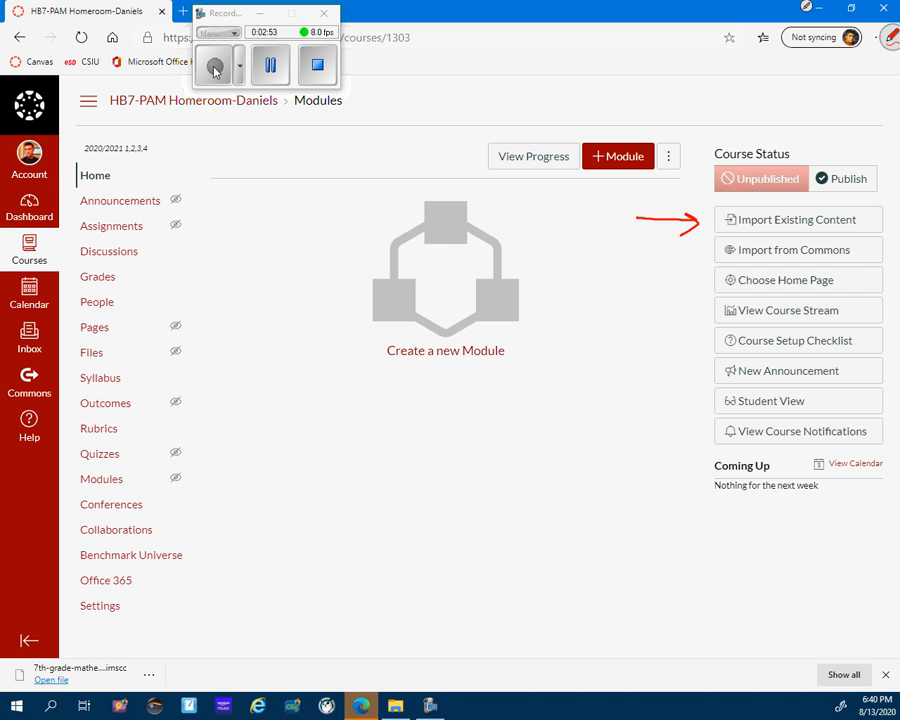
{"action": "mouse_move", "coordinate": [876, 203]}
{"action": "left_mouse_down"}
{"action": "mouse_move", "coordinate": [769, 194]}
{"action": "mouse_move", "coordinate": [730, 246]}
{"action": "mouse_move", "coordinate": [882, 207]}
{"action": "mouse_move", "coordinate": [692, 216]}
{"action": "mouse_move", "coordinate": [878, 246]}
{"action": "left_mouse_up"}
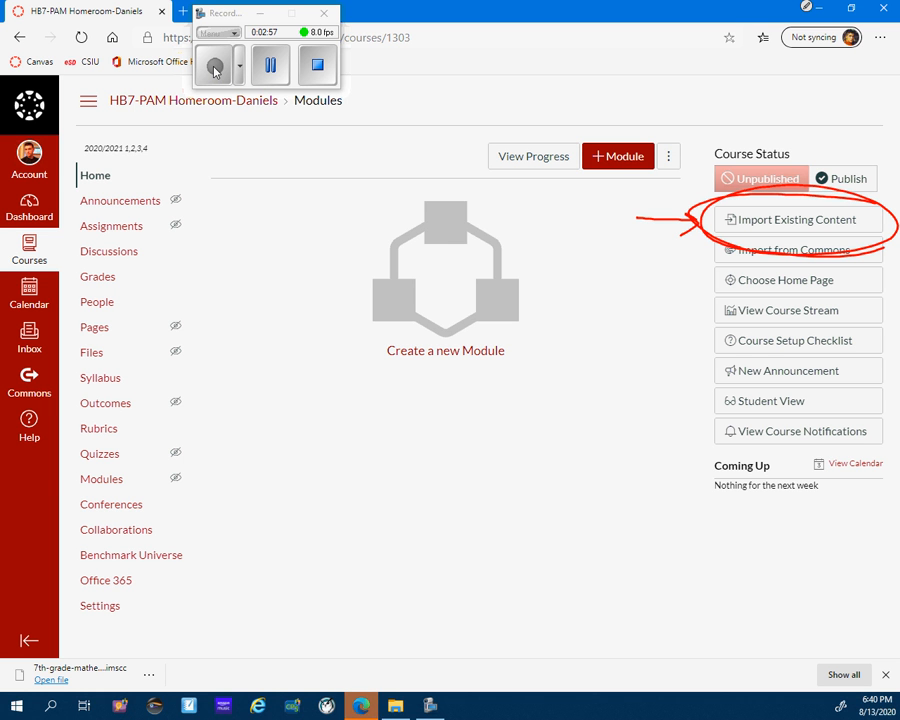
{"action": "left_click", "coordinate": [765, 225]}
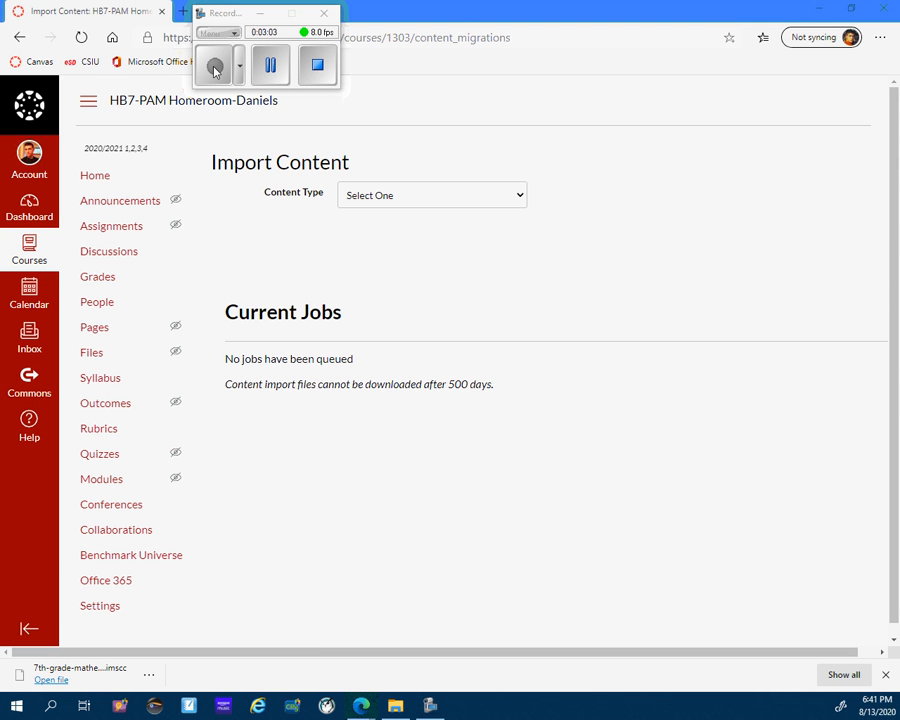
Set the content type to Canvas Course Export Package and choose 7th-grade-mathematics-export.imscc from Downloads as the source.
{"action": "left_click", "coordinate": [432, 195]}
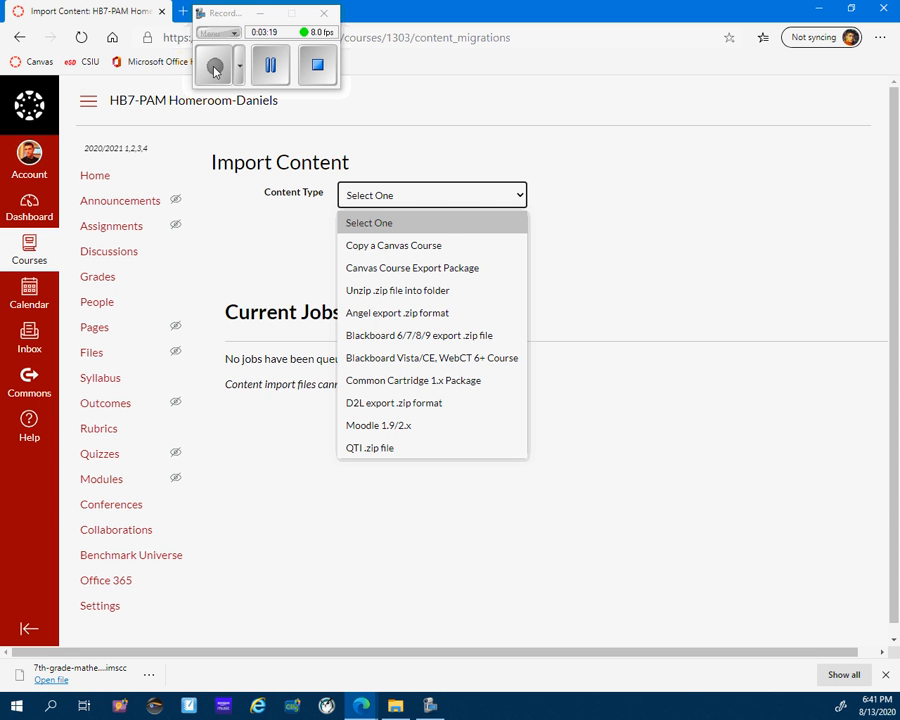
{"action": "left_click", "coordinate": [412, 268]}
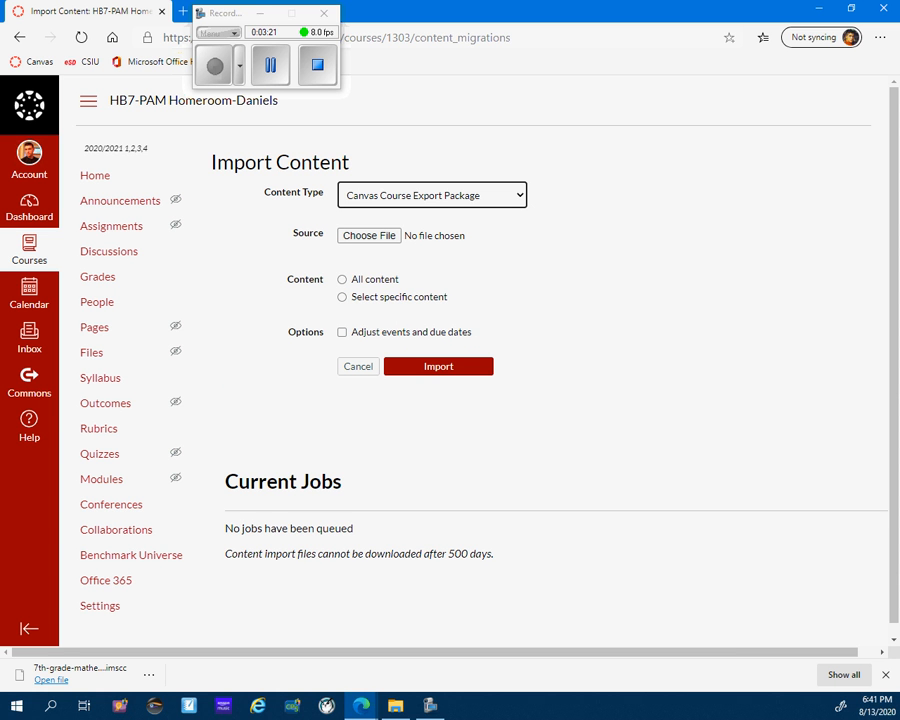
{"action": "left_click", "coordinate": [369, 235]}
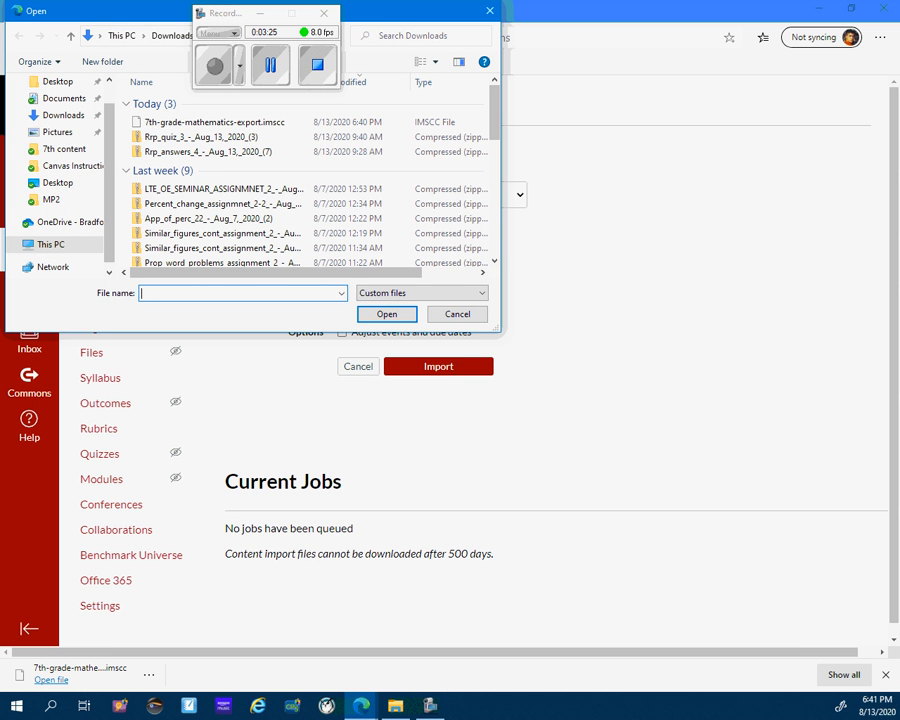
{"action": "left_click", "coordinate": [63, 115]}
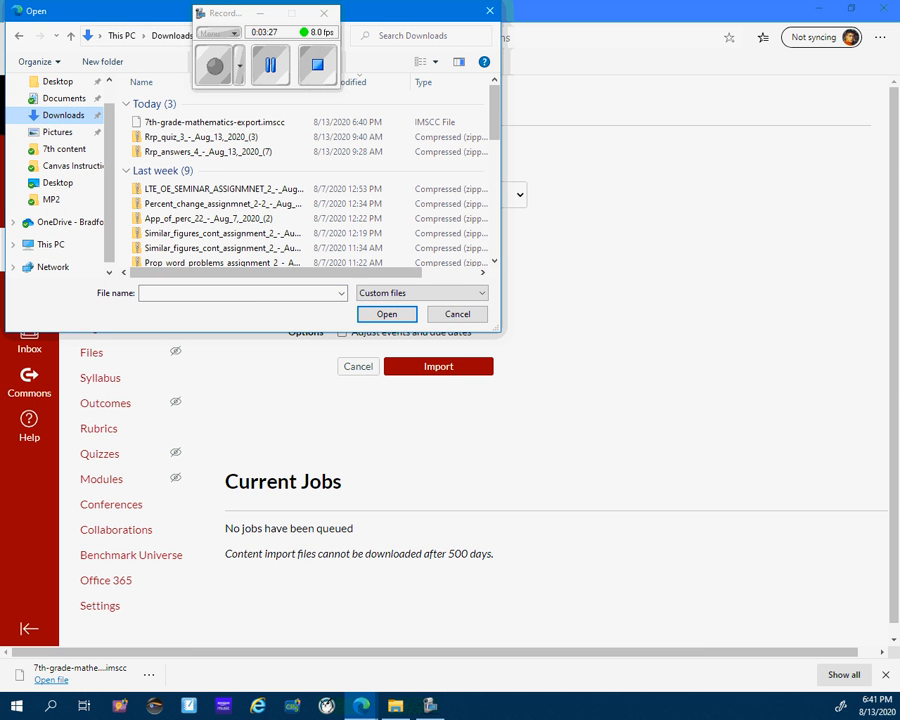
{"action": "left_click", "coordinate": [214, 122]}
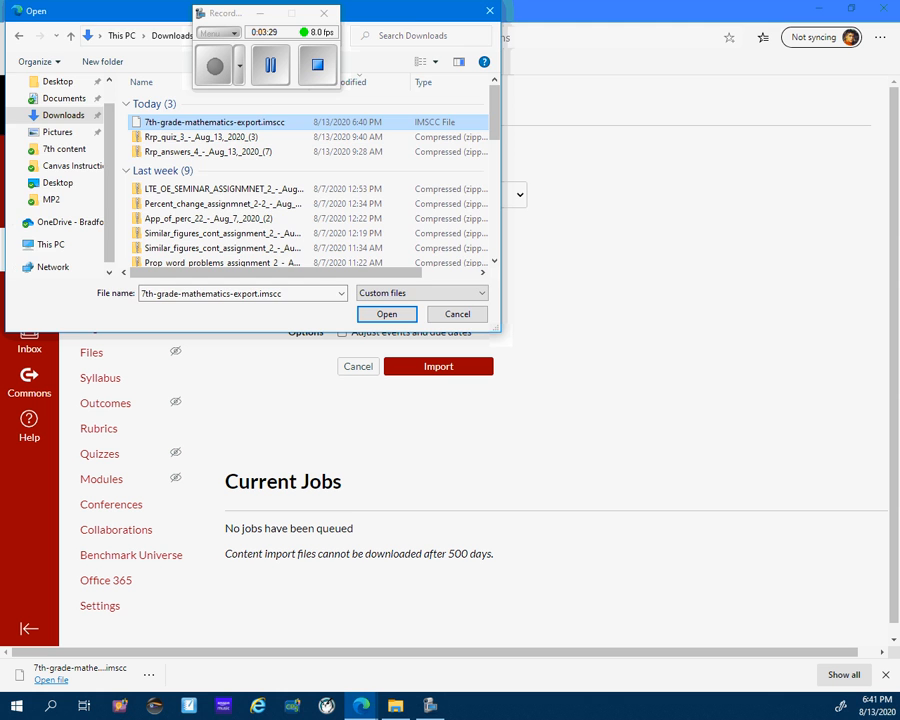
{"action": "left_click", "coordinate": [388, 315]}
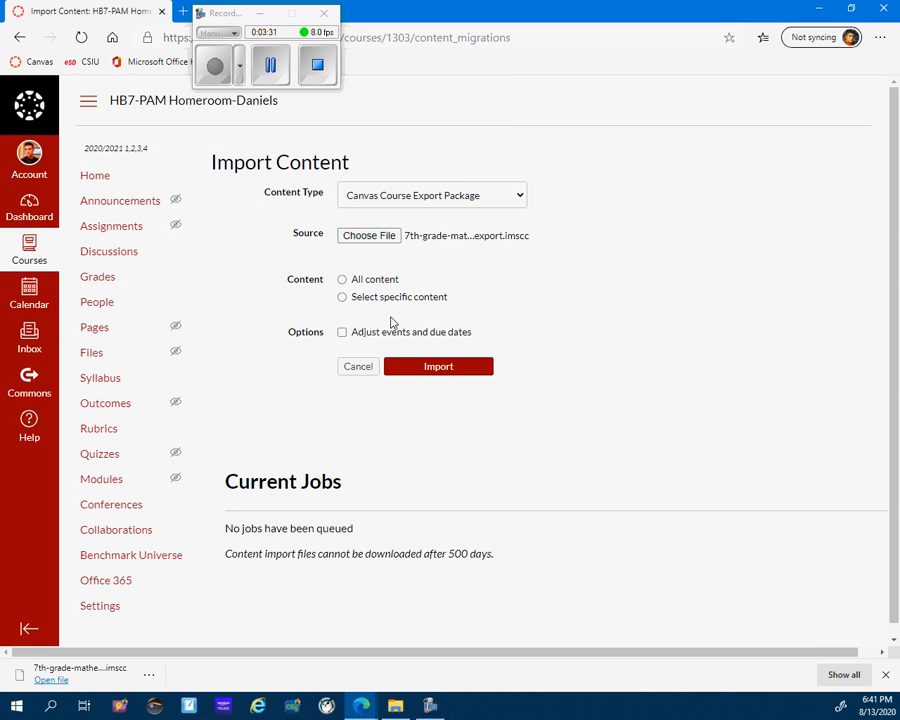
Select all content of the export package and run the import.
{"action": "left_click", "coordinate": [342, 280]}
{"action": "left_click", "coordinate": [438, 367]}
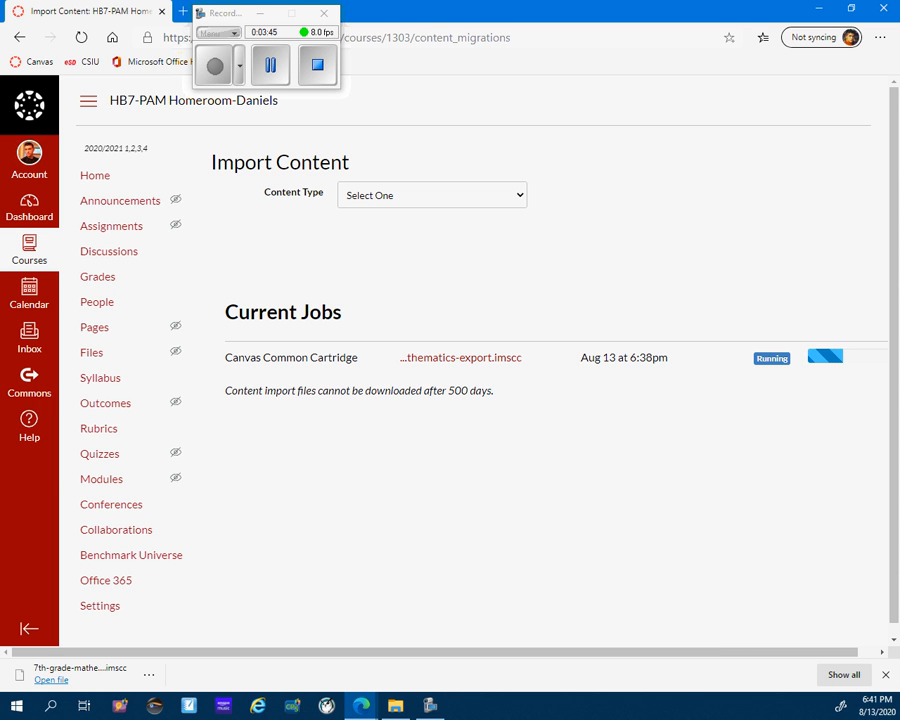
{"action": "left_click", "coordinate": [218, 76]}
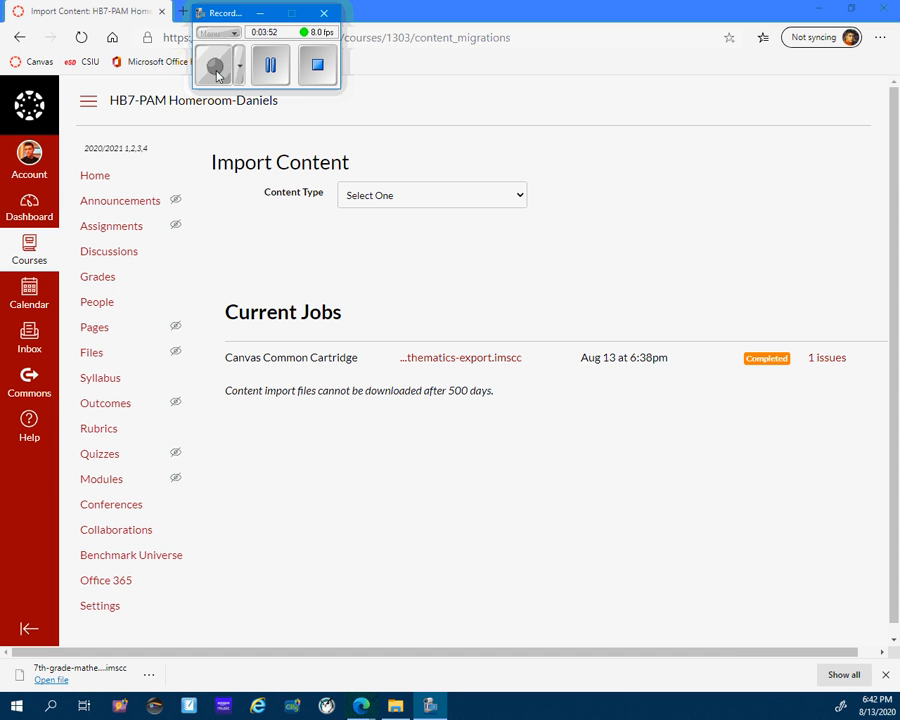
Show the import job's issues and open the homeroom course's home page to check the imported content.
{"action": "left_click", "coordinate": [827, 358]}
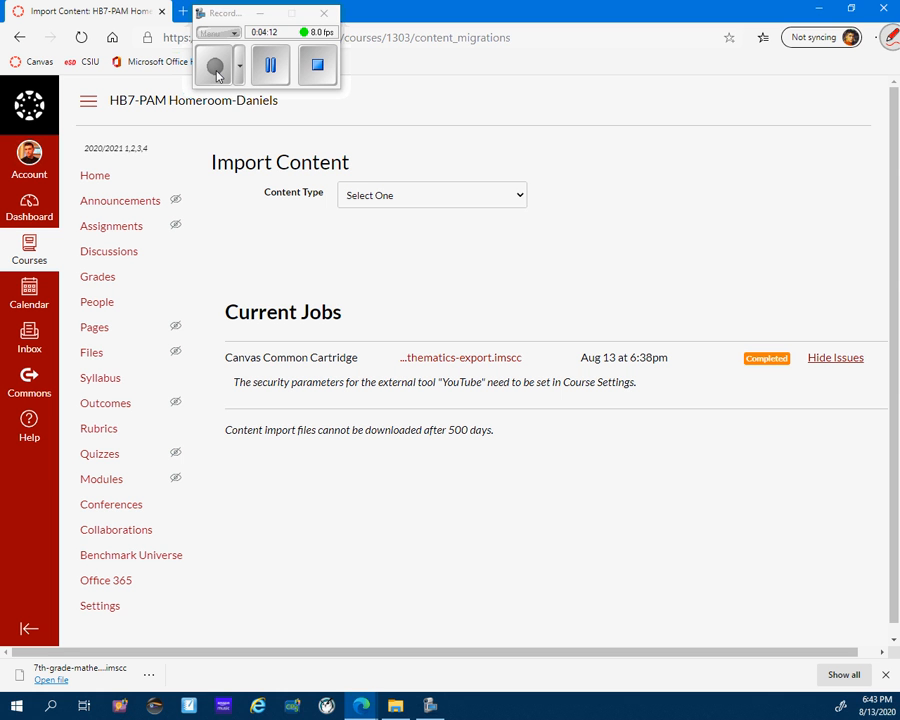
{"action": "mouse_move", "coordinate": [177, 169]}
{"action": "left_mouse_down"}
{"action": "mouse_move", "coordinate": [131, 502]}
{"action": "mouse_move", "coordinate": [219, 206]}
{"action": "mouse_move", "coordinate": [117, 458]}
{"action": "left_mouse_up"}
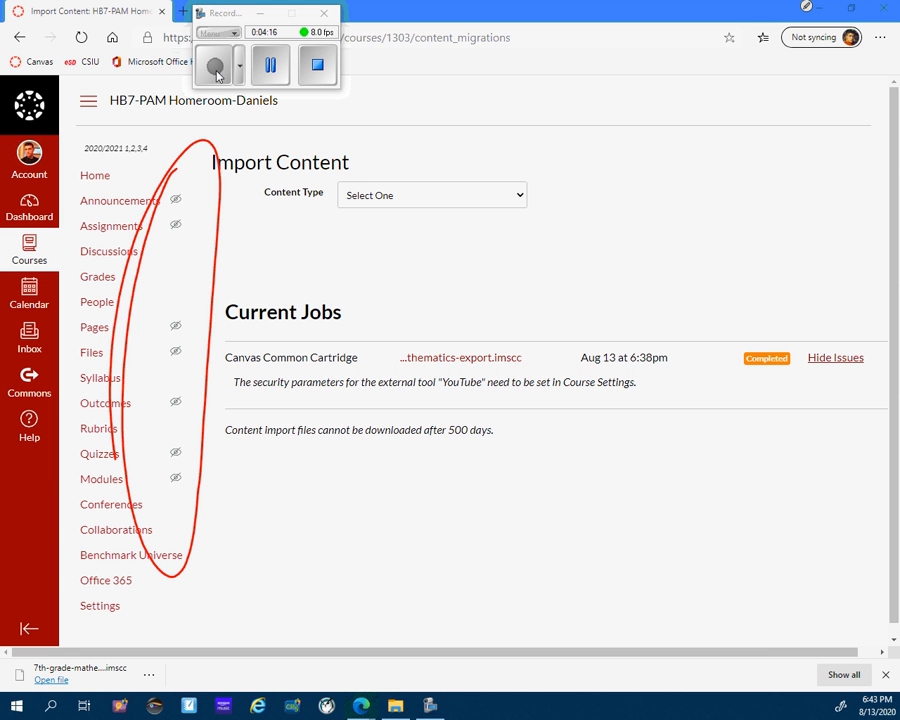
{"action": "mouse_move", "coordinate": [230, 138]}
{"action": "left_mouse_down"}
{"action": "mouse_move", "coordinate": [123, 355]}
{"action": "mouse_move", "coordinate": [224, 222]}
{"action": "mouse_move", "coordinate": [186, 266]}
{"action": "left_mouse_up"}
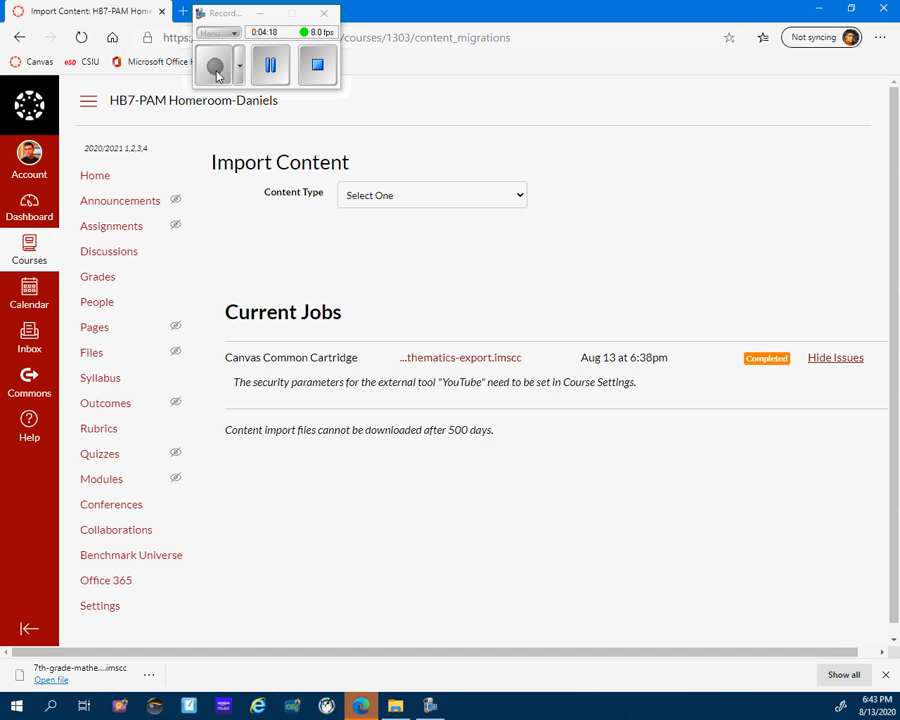
{"action": "left_click", "coordinate": [96, 175]}
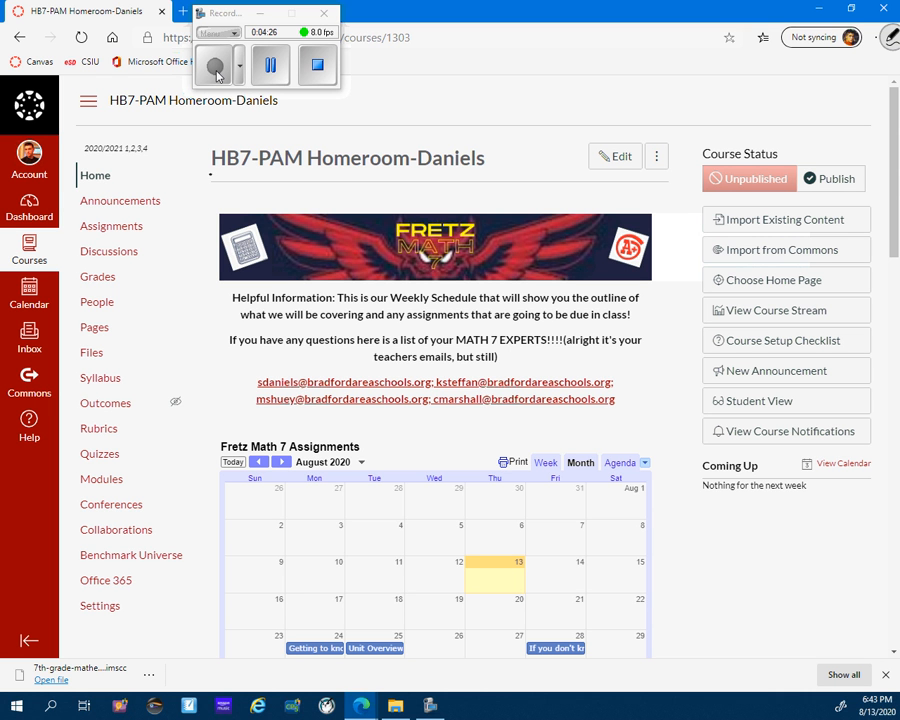
{"action": "left_click_drag", "start_coordinate": [210, 175], "coordinate": [490, 177]}
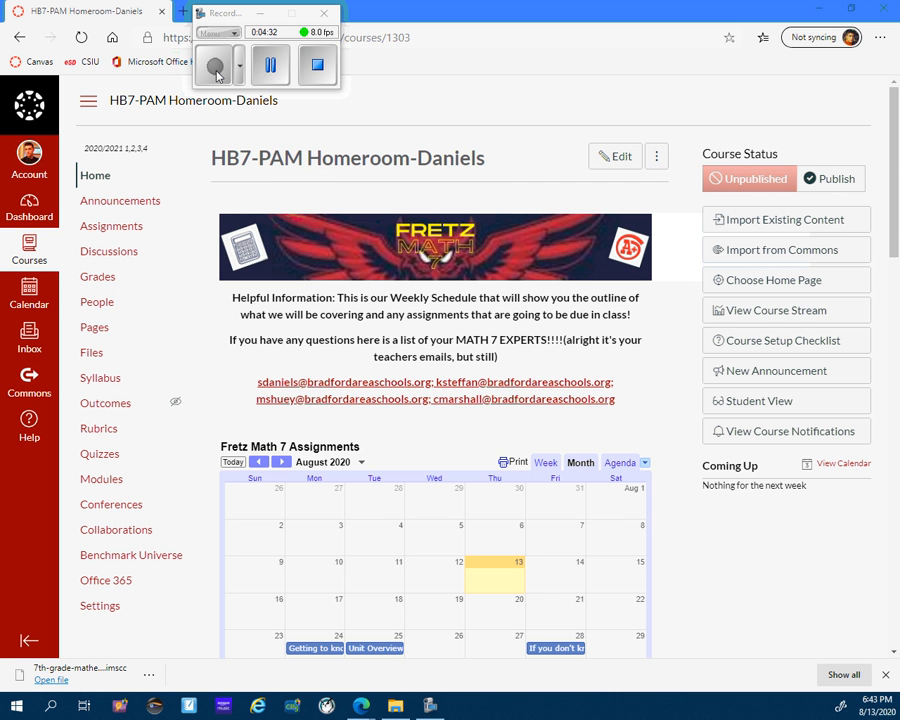
Look through the imported content on the homeroom course's home page, from the calendar down to the weekly schedules.
{"action": "scroll", "coordinate": [440, 400], "scroll_direction": "down", "scroll_amount": 10}
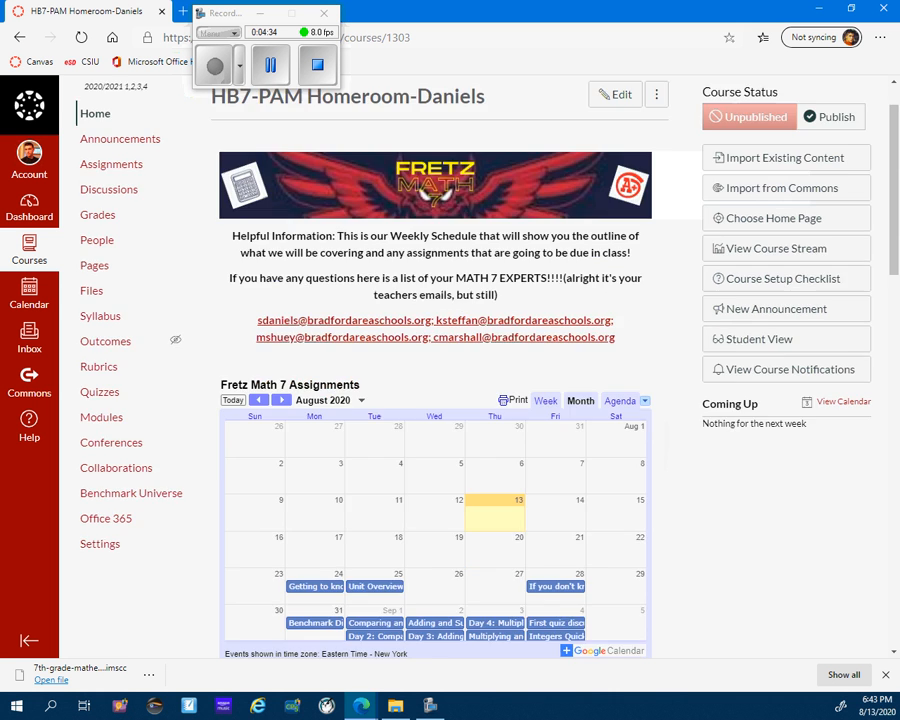
{"action": "scroll", "coordinate": [440, 400], "scroll_direction": "down", "scroll_amount": 5}
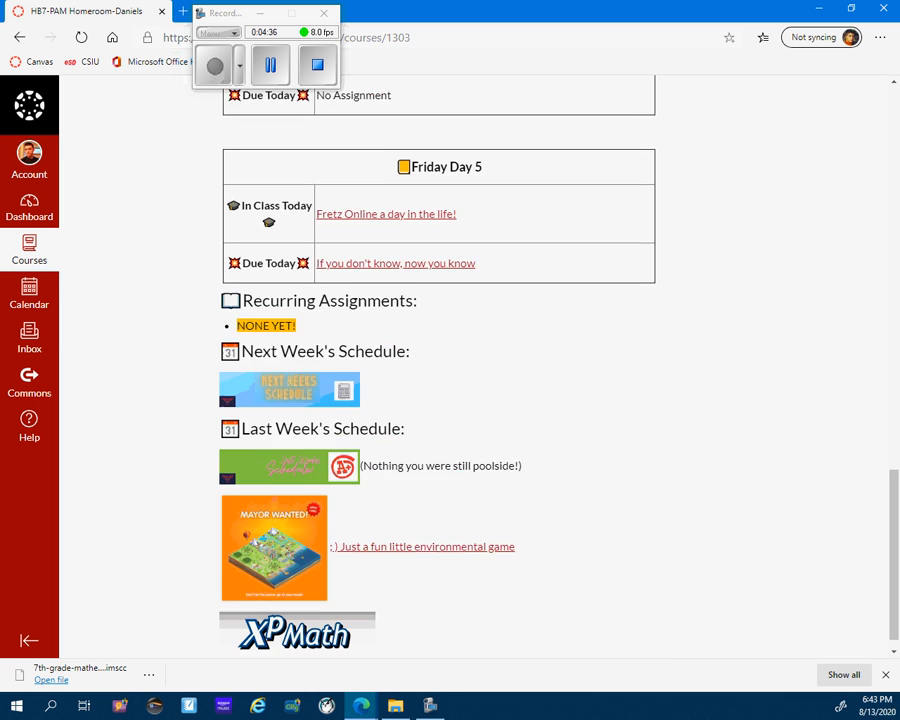
{"action": "scroll", "coordinate": [440, 400], "scroll_direction": "up", "scroll_amount": 7}
{"action": "scroll", "coordinate": [440, 400], "scroll_direction": "up", "scroll_amount": 10}
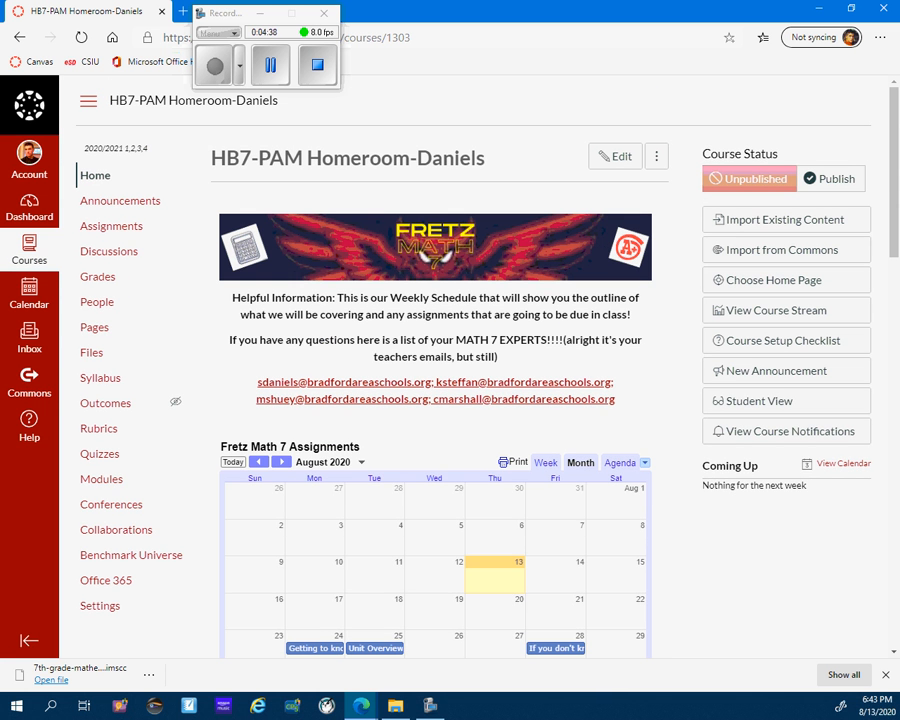
Open the homeroom course's People list and look through the enrolled students and teacher.
{"action": "left_click", "coordinate": [97, 301]}
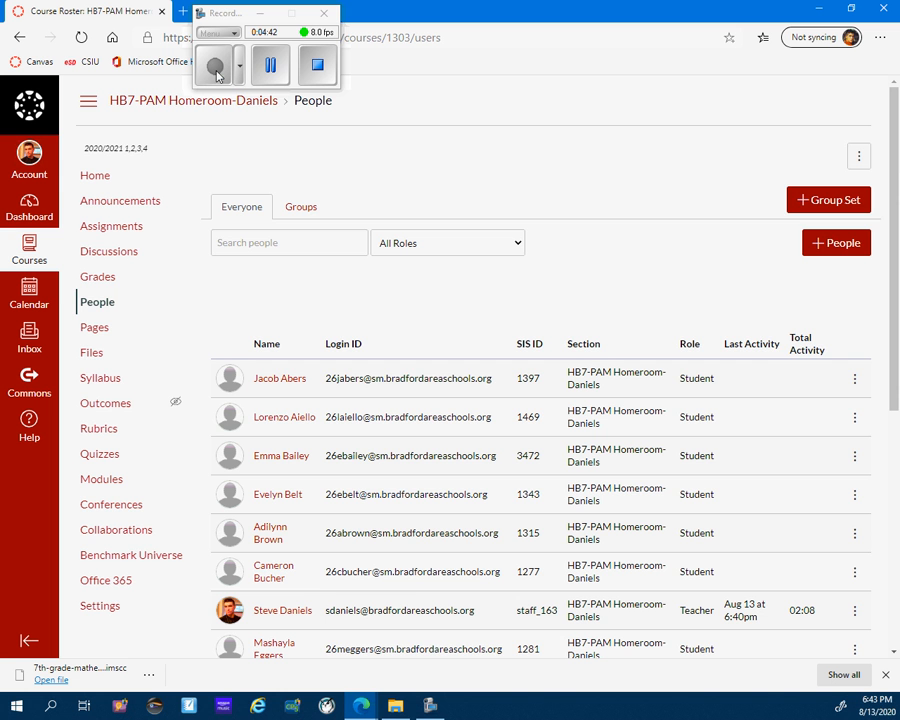
{"action": "scroll", "coordinate": [540, 400], "scroll_direction": "down", "scroll_amount": 3}
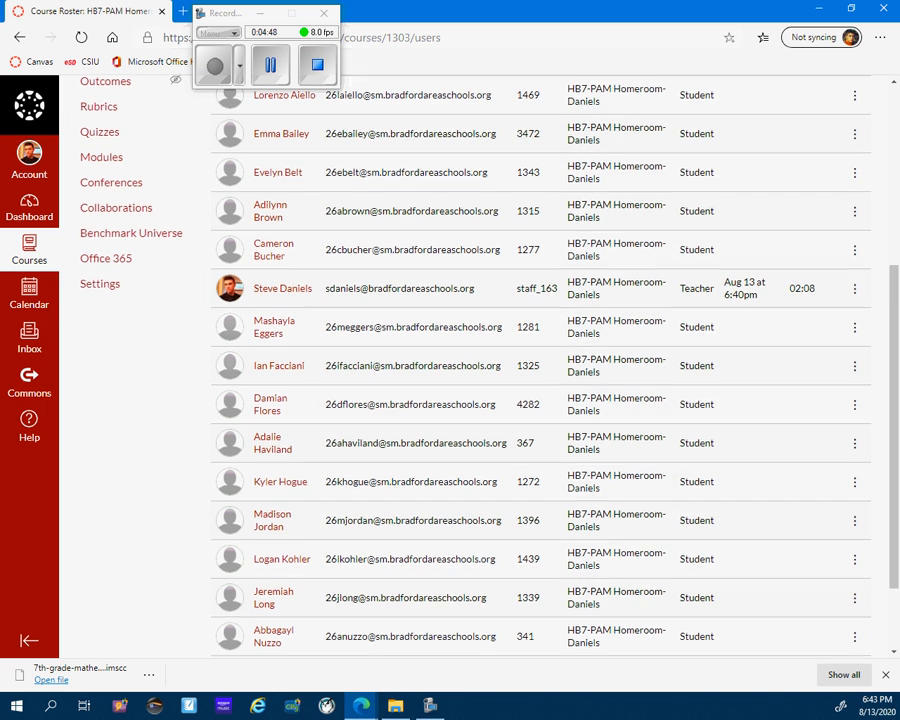
{"action": "scroll", "coordinate": [540, 400], "scroll_direction": "down", "scroll_amount": 1}
{"action": "scroll", "coordinate": [540, 400], "scroll_direction": "up", "scroll_amount": 5}
{"action": "scroll", "coordinate": [540, 400], "scroll_direction": "down", "scroll_amount": 1}
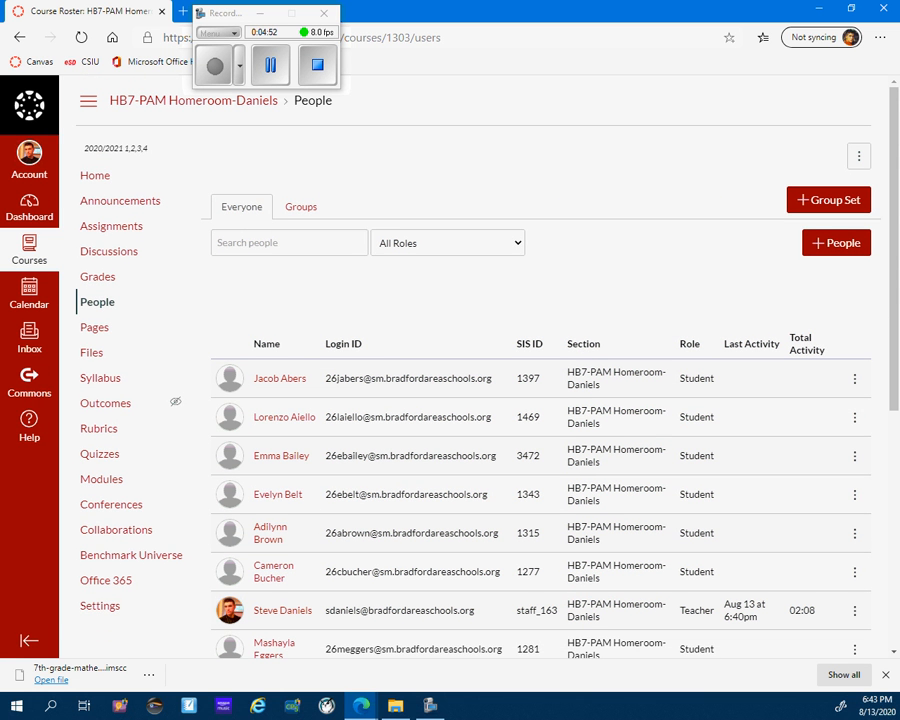
Open the homeroom course's gradebook and arrange its assignment columns by Points - Highest to Lowest.
{"action": "left_click", "coordinate": [98, 277]}
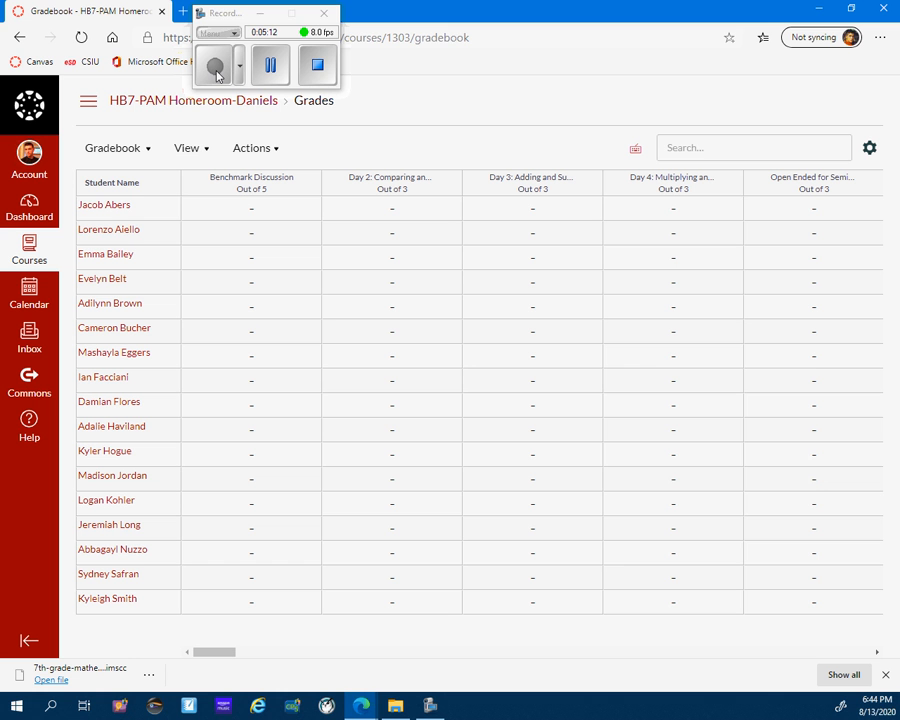
{"action": "left_click", "coordinate": [118, 148]}
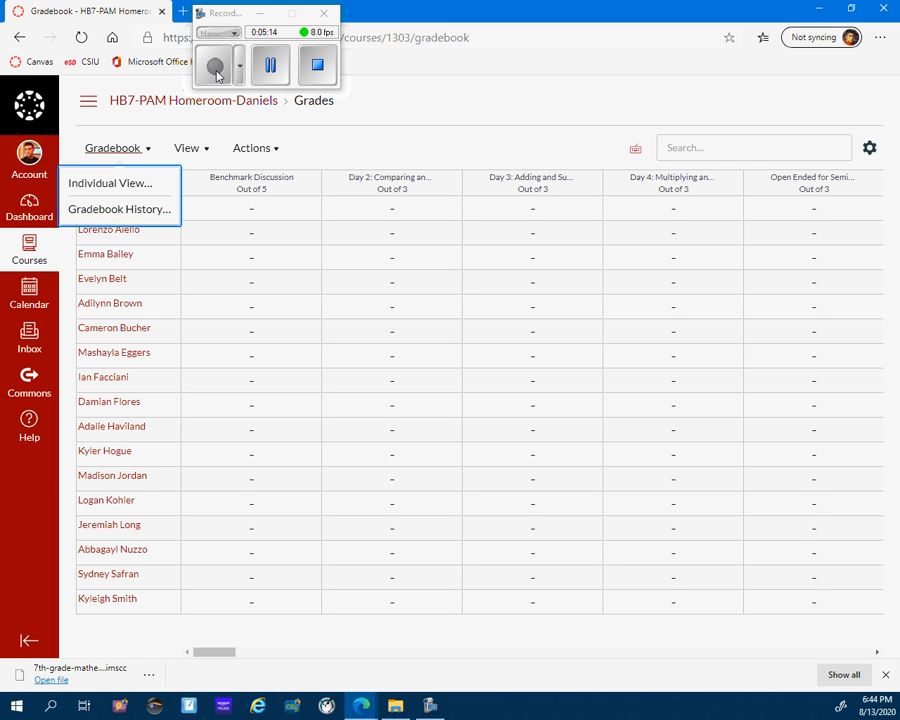
{"action": "left_click", "coordinate": [118, 148]}
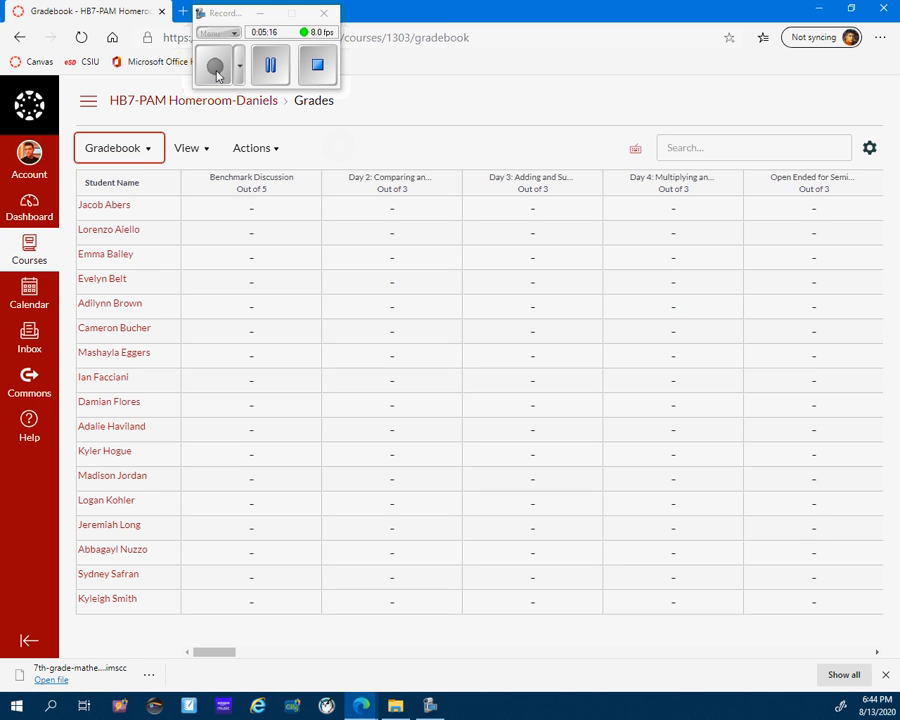
{"action": "left_click", "coordinate": [191, 148]}
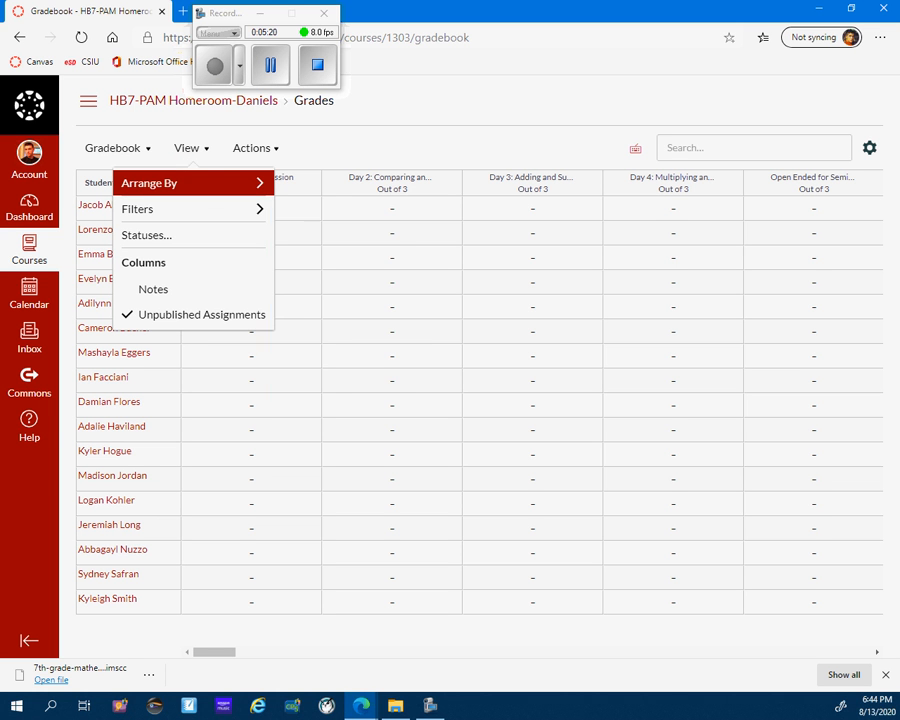
{"action": "left_click", "coordinate": [180, 183]}
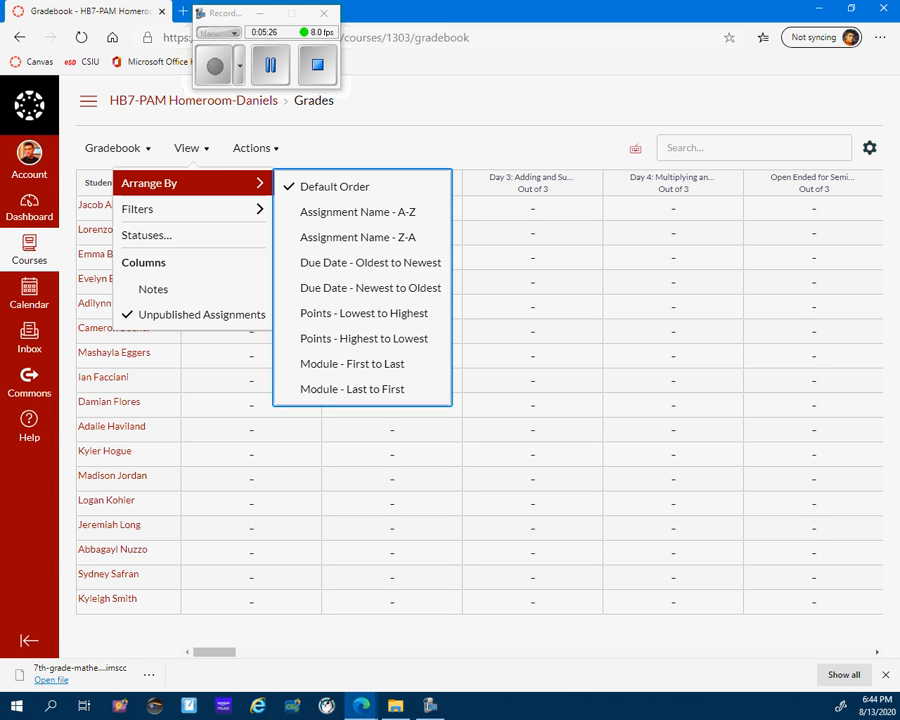
{"action": "left_click", "coordinate": [364, 339]}
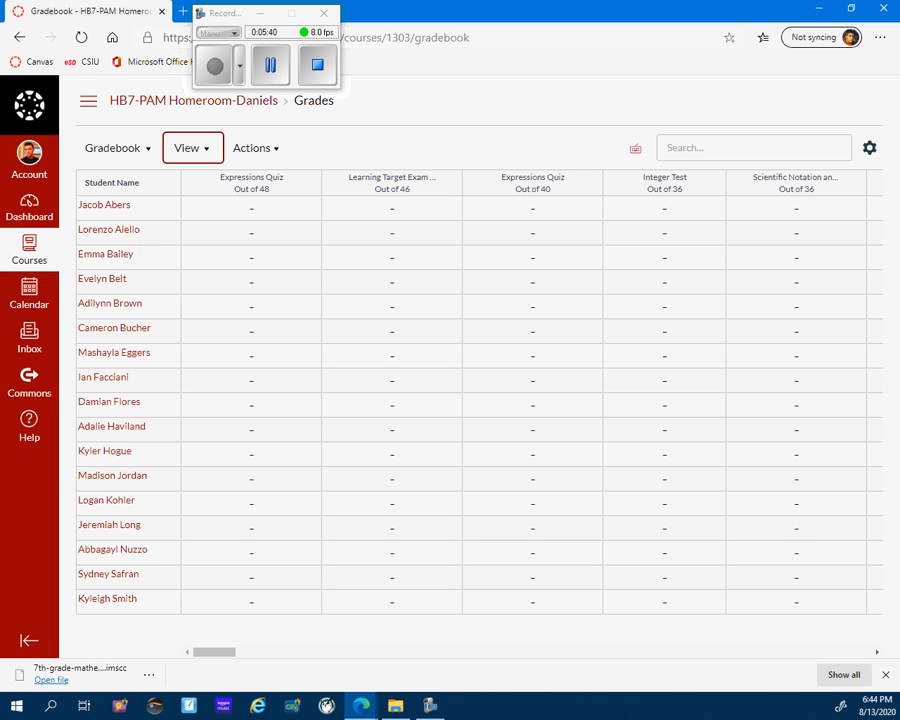
Set the gradebook's column arrangement back to Default Order.
{"action": "key", "text": "Return"}
{"action": "key", "text": "Down"}
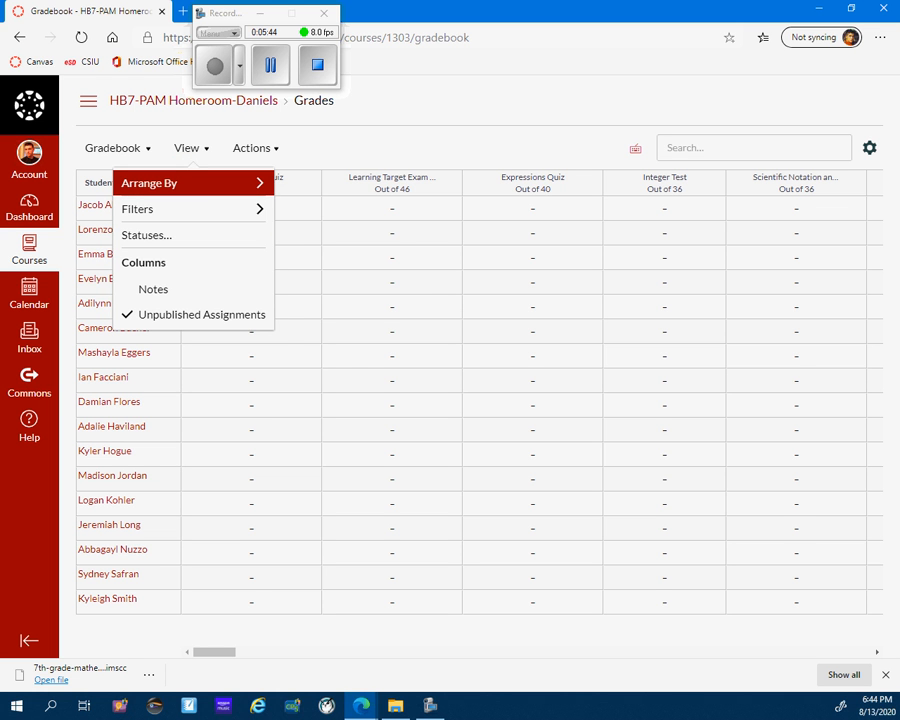
{"action": "key", "text": "Right"}
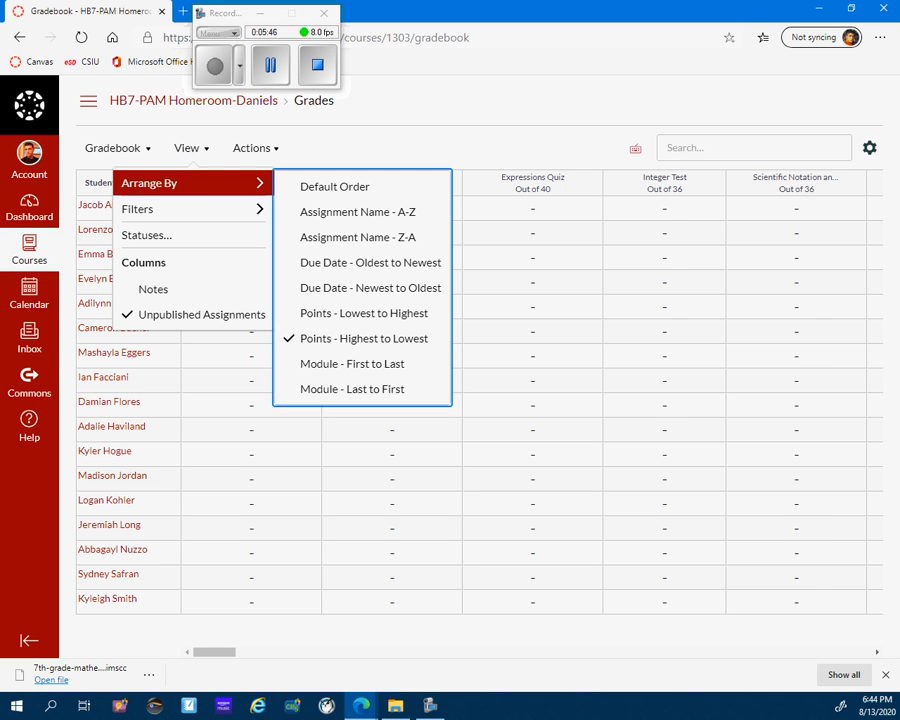
{"action": "key", "text": "Return"}
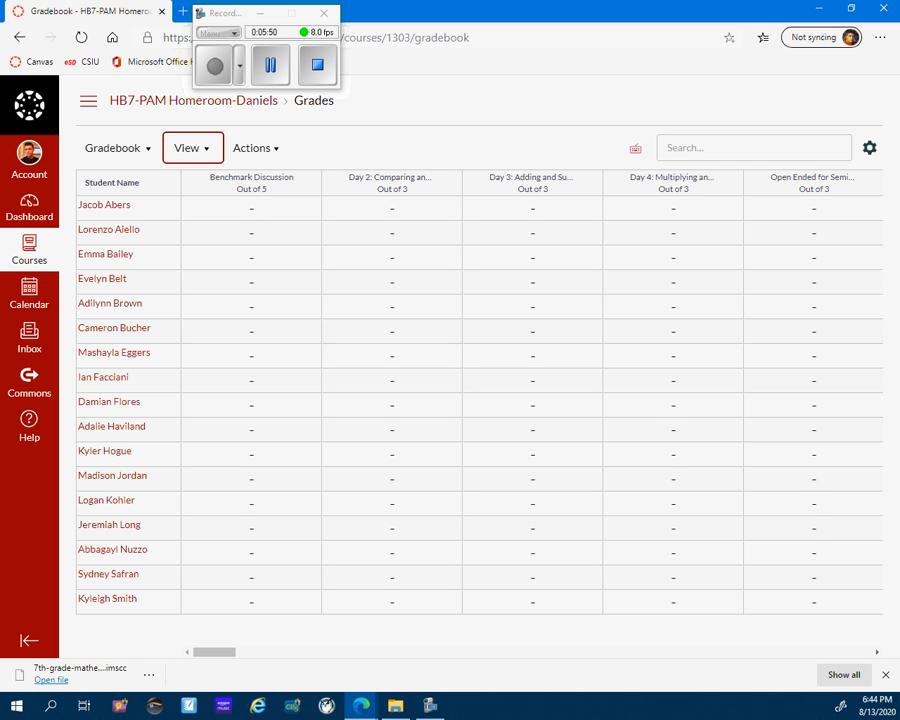
Return to the Dashboard and open the HB7-PAM Homeroom course from the unpublished courses.
{"action": "left_click", "coordinate": [29, 250]}
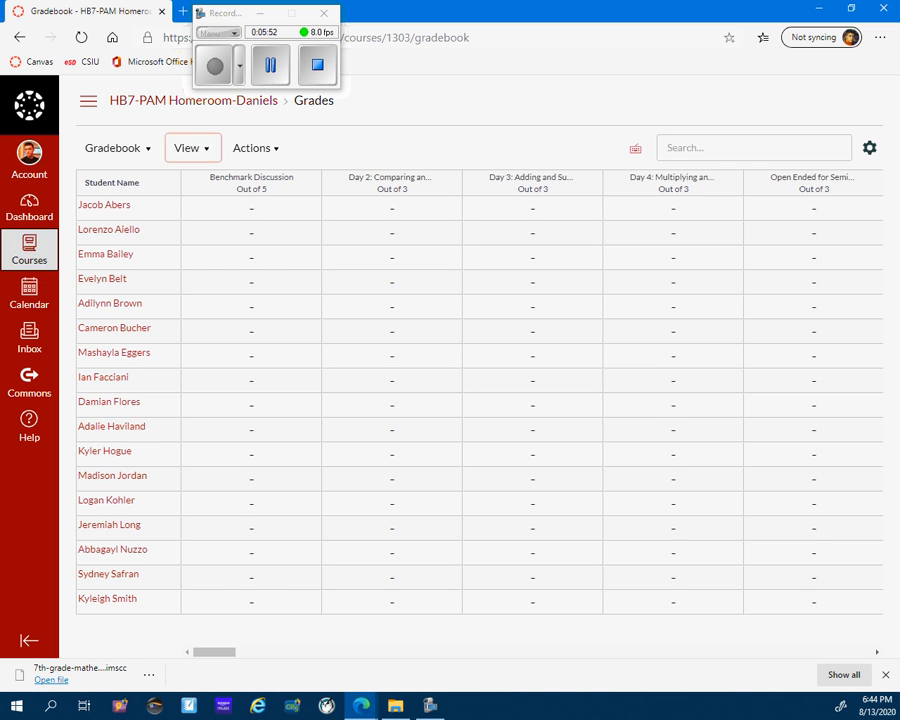
{"action": "left_click", "coordinate": [29, 205]}
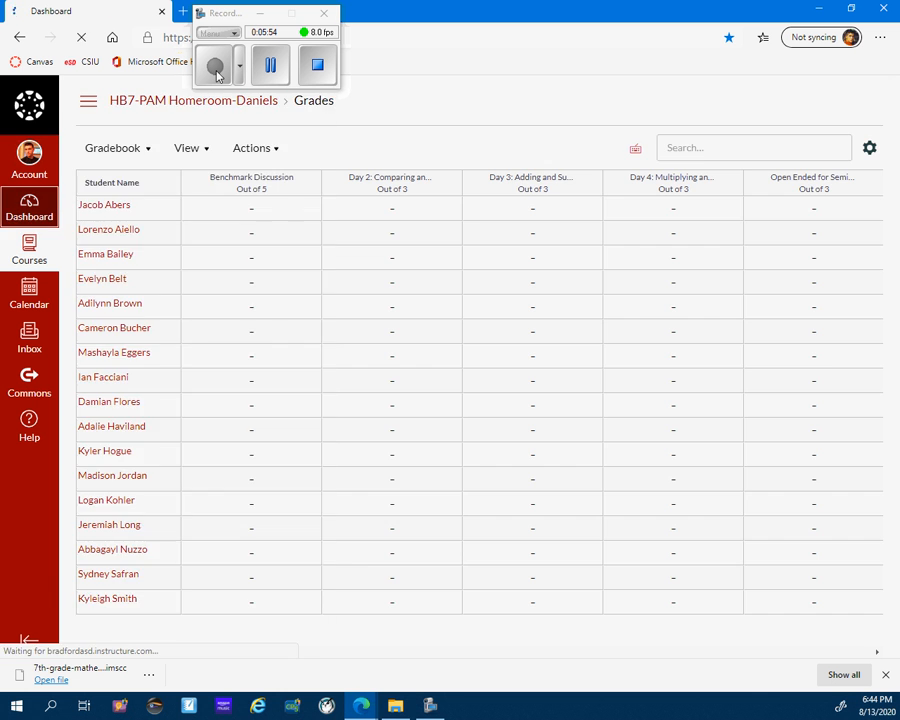
{"action": "scroll", "coordinate": [380, 400], "scroll_direction": "down", "scroll_amount": 7}
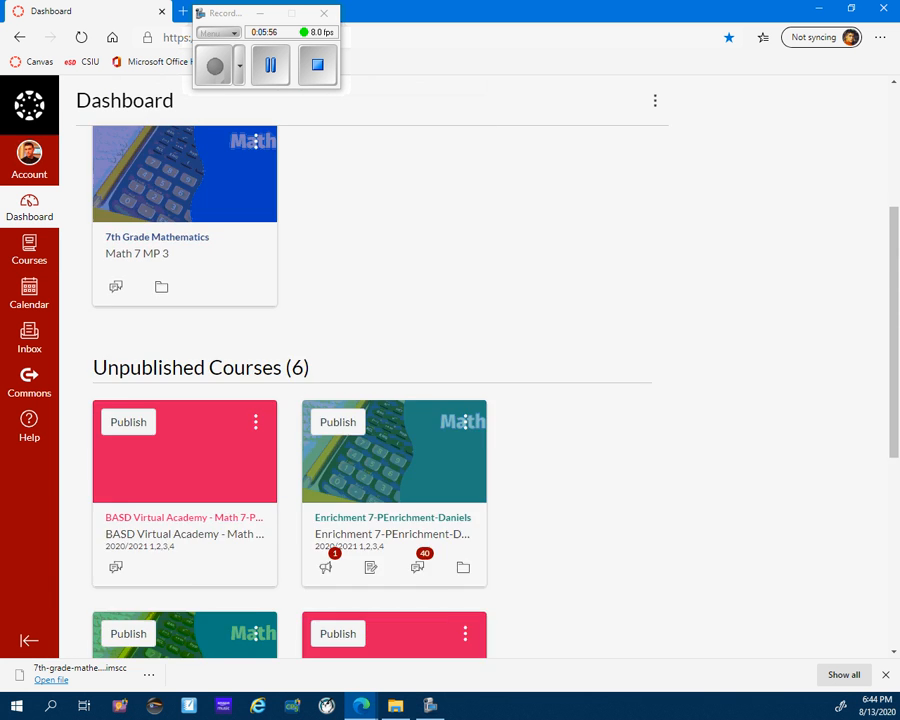
{"action": "scroll", "coordinate": [380, 400], "scroll_direction": "up", "scroll_amount": 2}
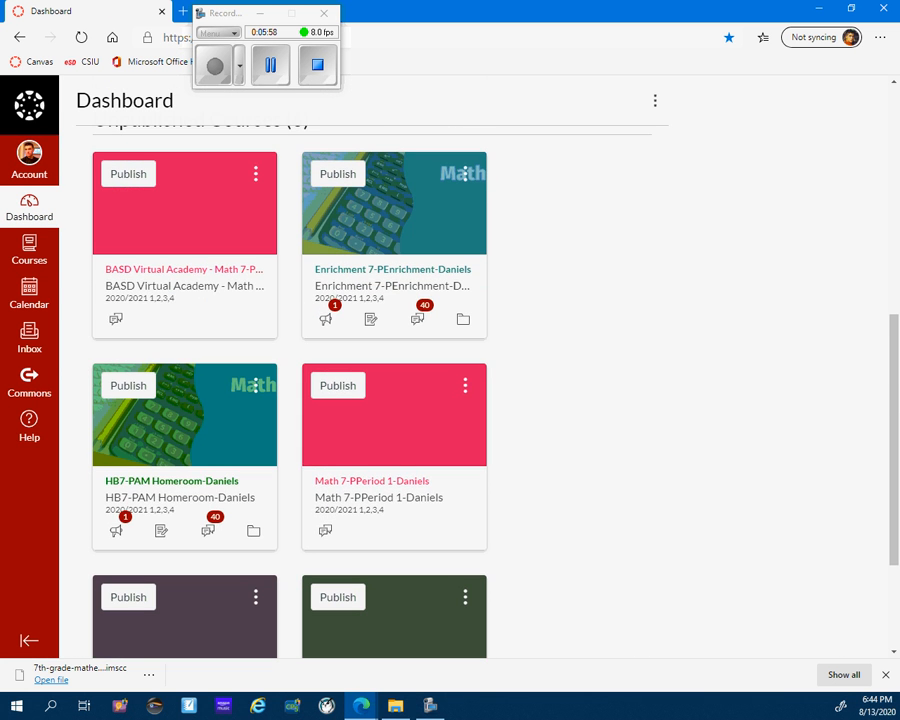
{"action": "left_click", "coordinate": [172, 481]}
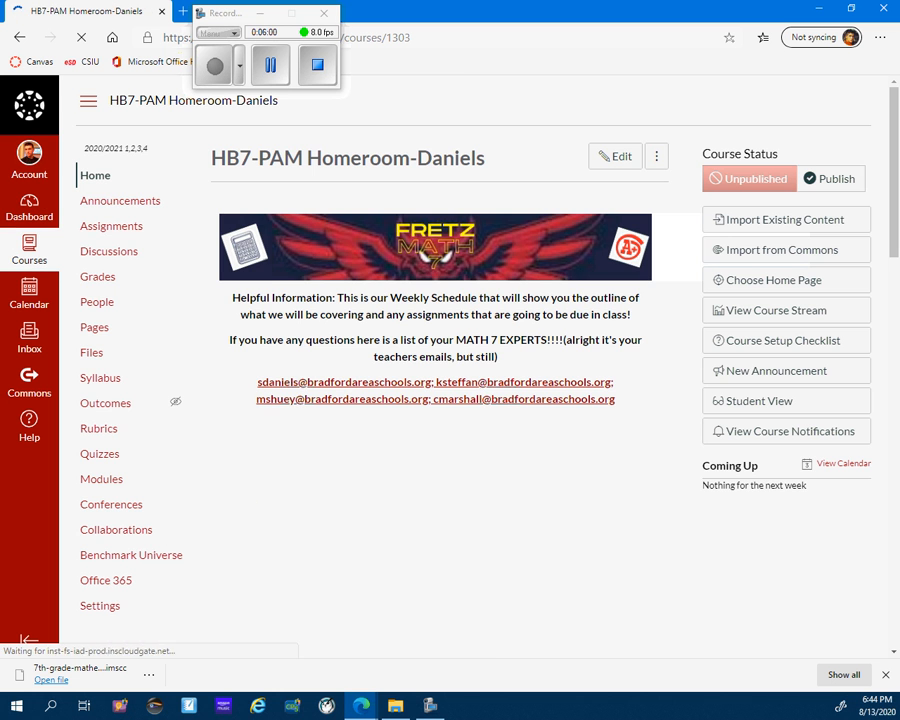